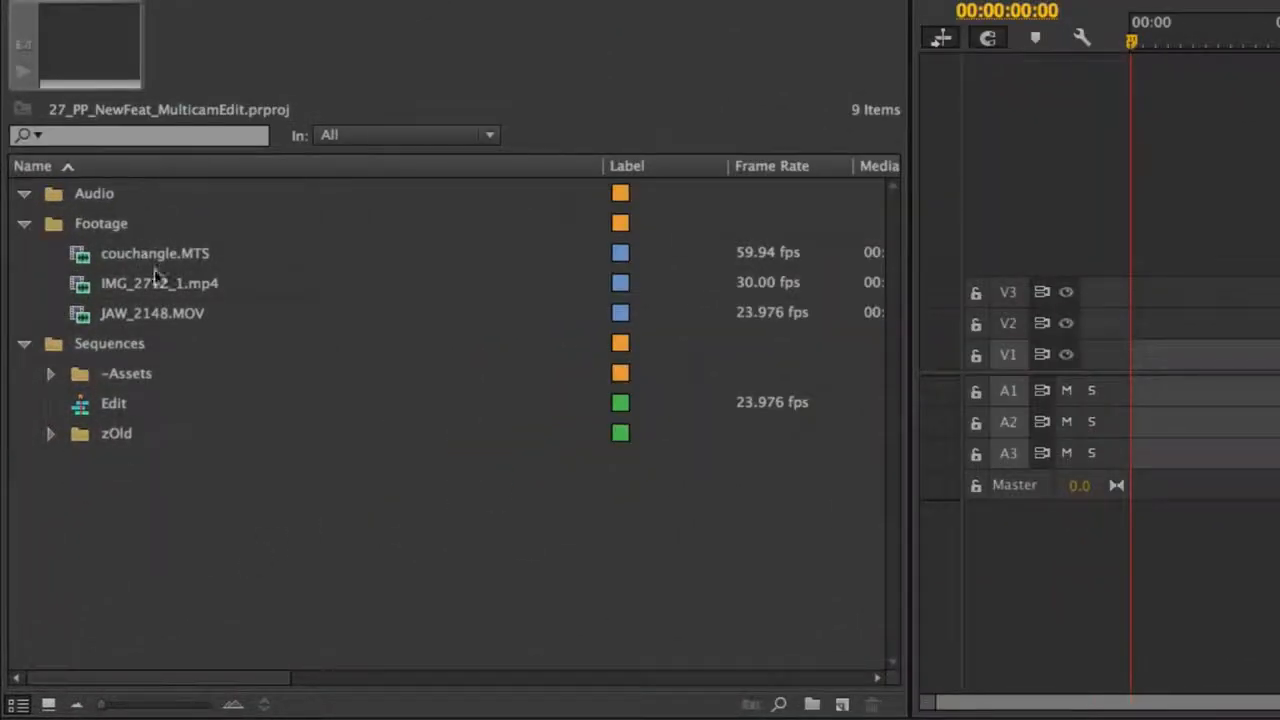
- Preview couchangle.MTS, IMG_2712_1.mp4 and JAW_2148.MOV one after another in the Source Monitor
{"action": "left_click", "coordinate": [81, 260]}
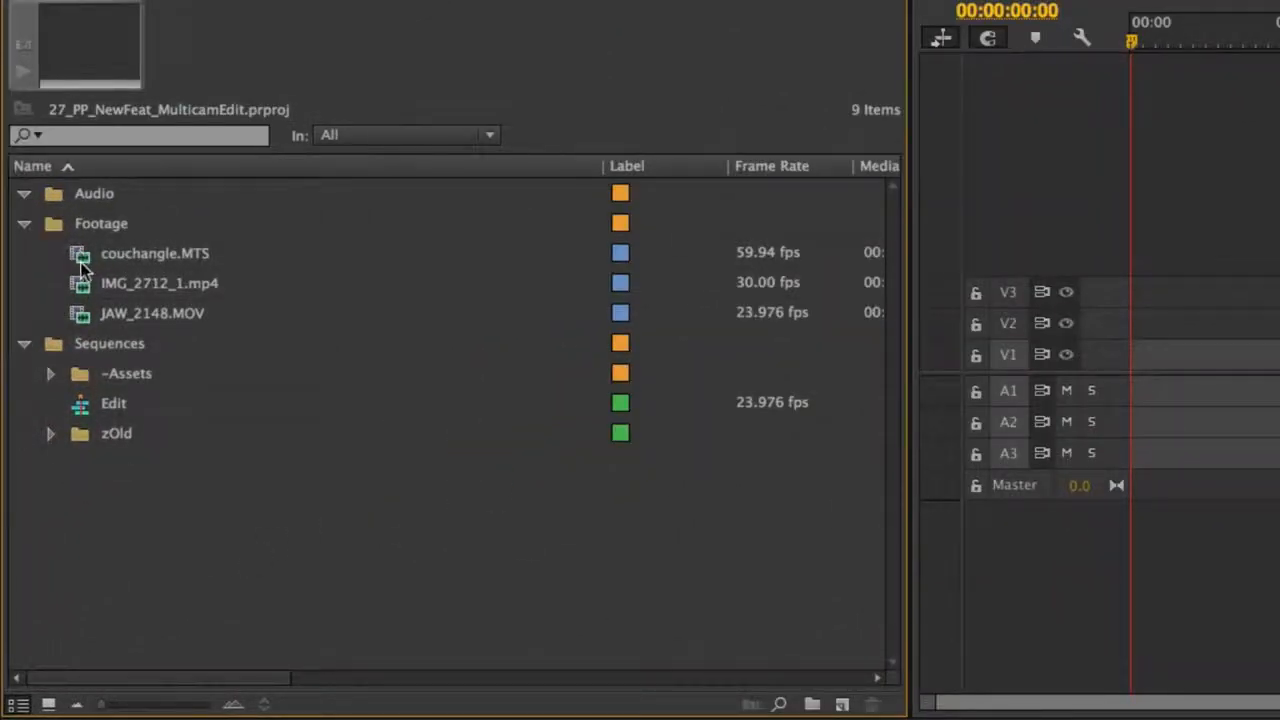
{"action": "left_click", "coordinate": [83, 260]}
{"action": "double_click", "coordinate": [83, 257]}
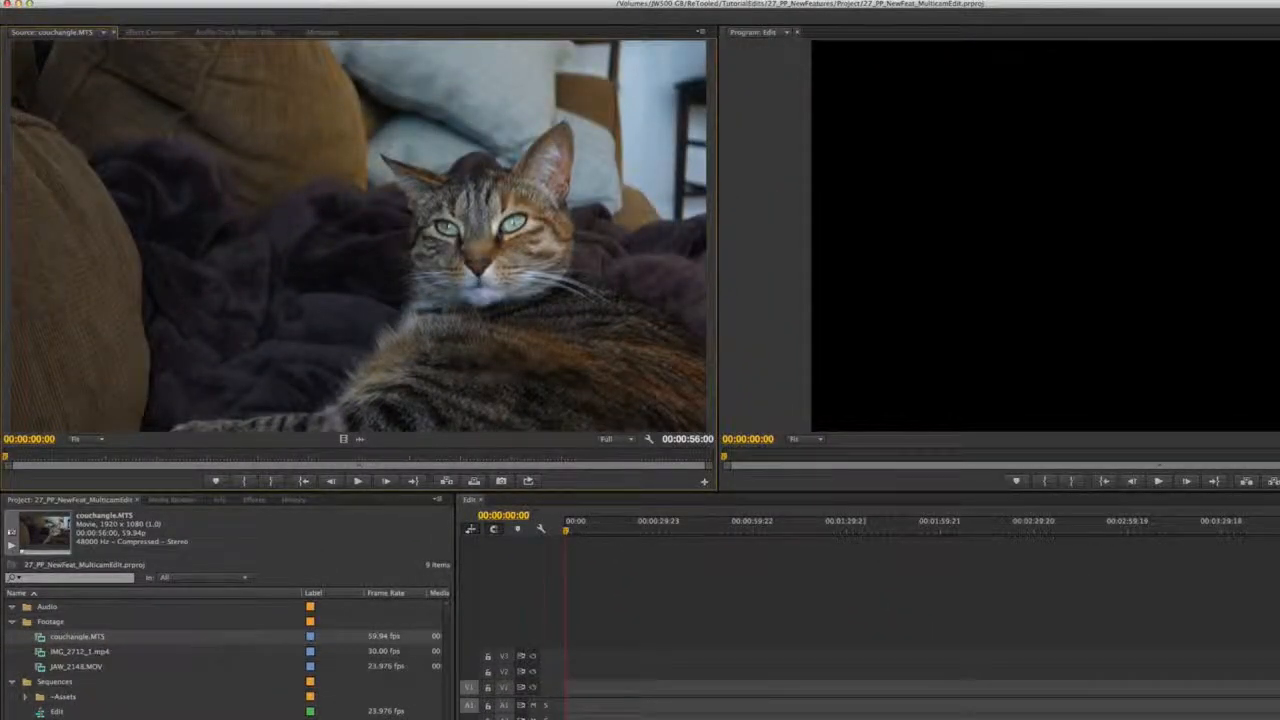
{"action": "double_click", "coordinate": [70, 653]}
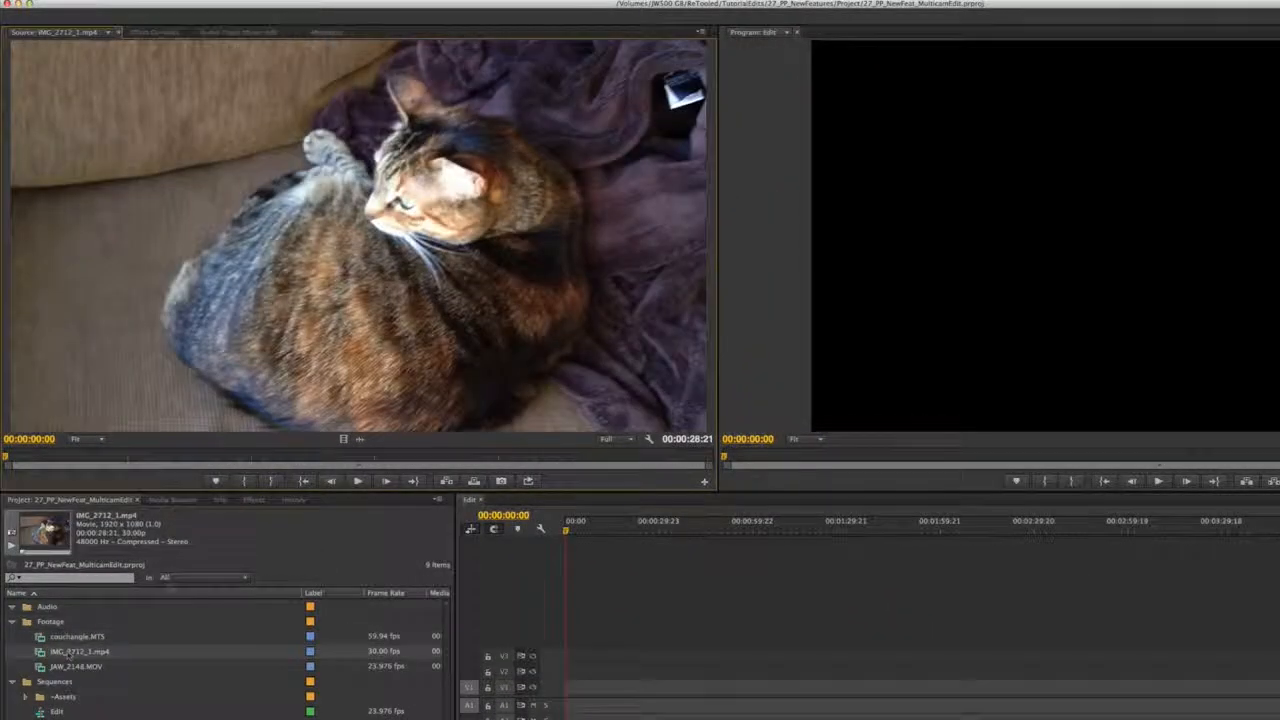
{"action": "double_click", "coordinate": [68, 666]}
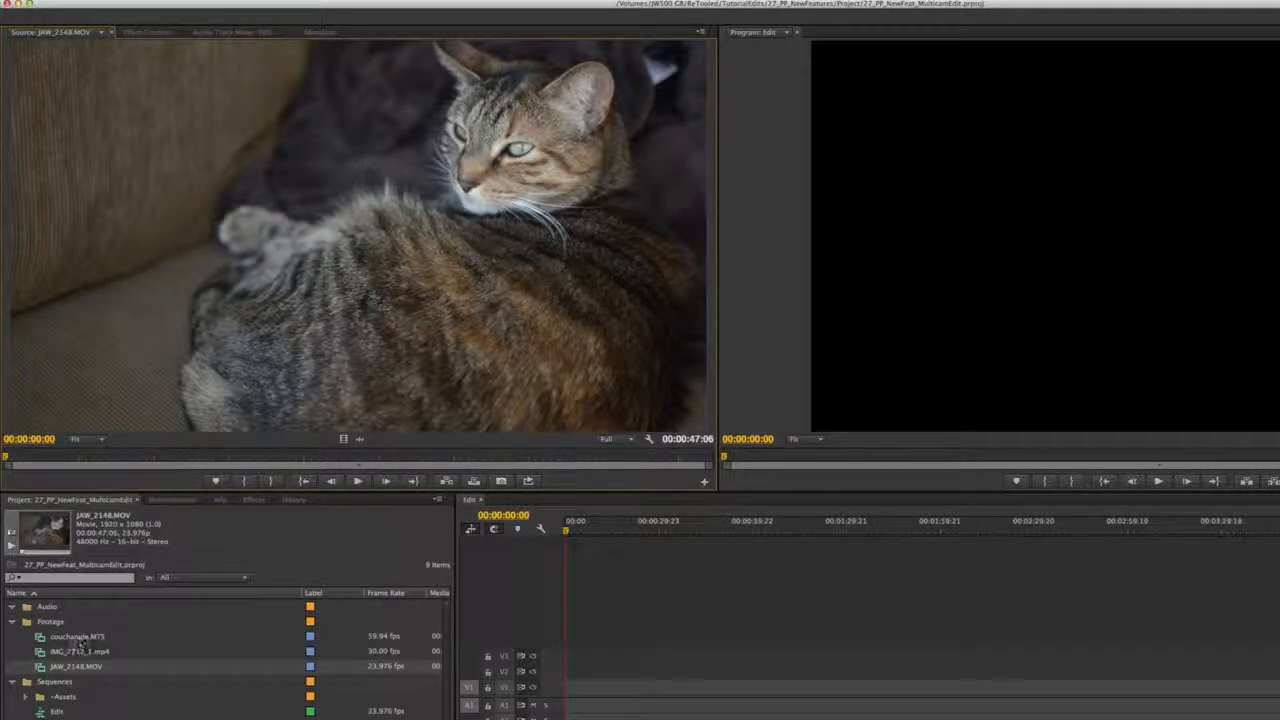
- Start a multi-camera source sequence from the three footage clips and set its synchronize point to Audio
{"action": "left_click", "coordinate": [72, 640], "text": "shift"}
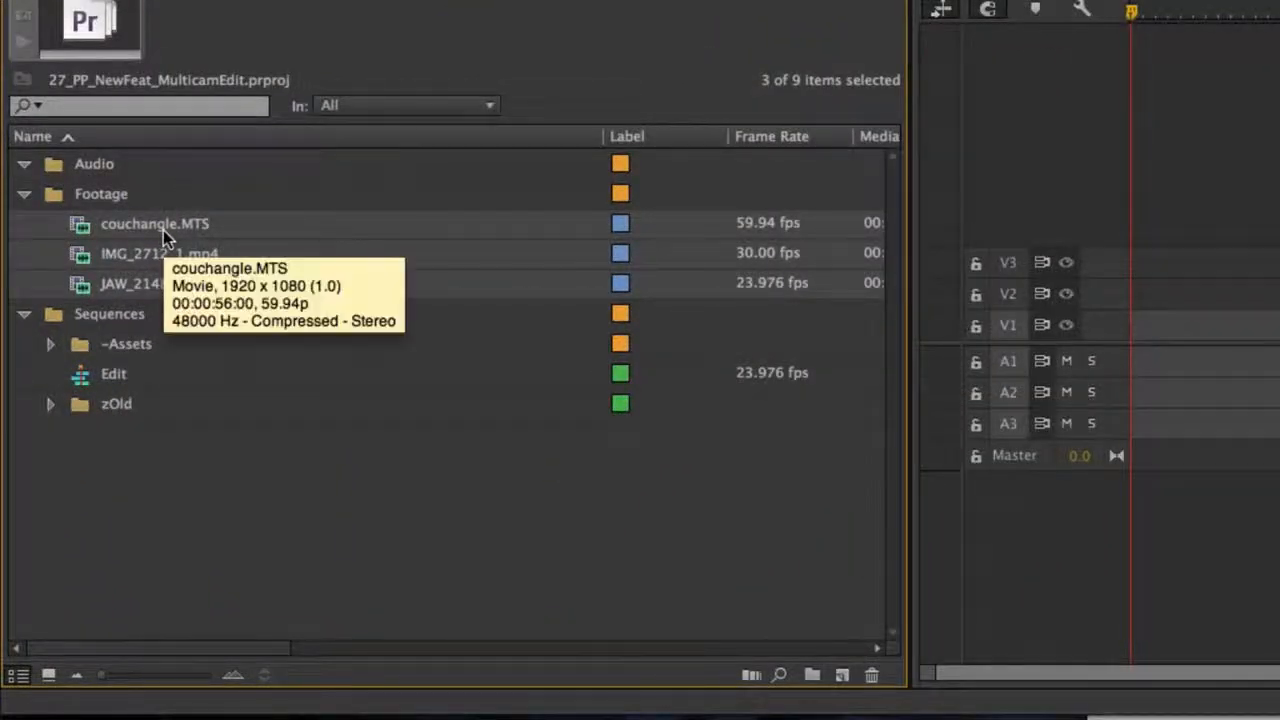
{"action": "right_click", "coordinate": [163, 230]}
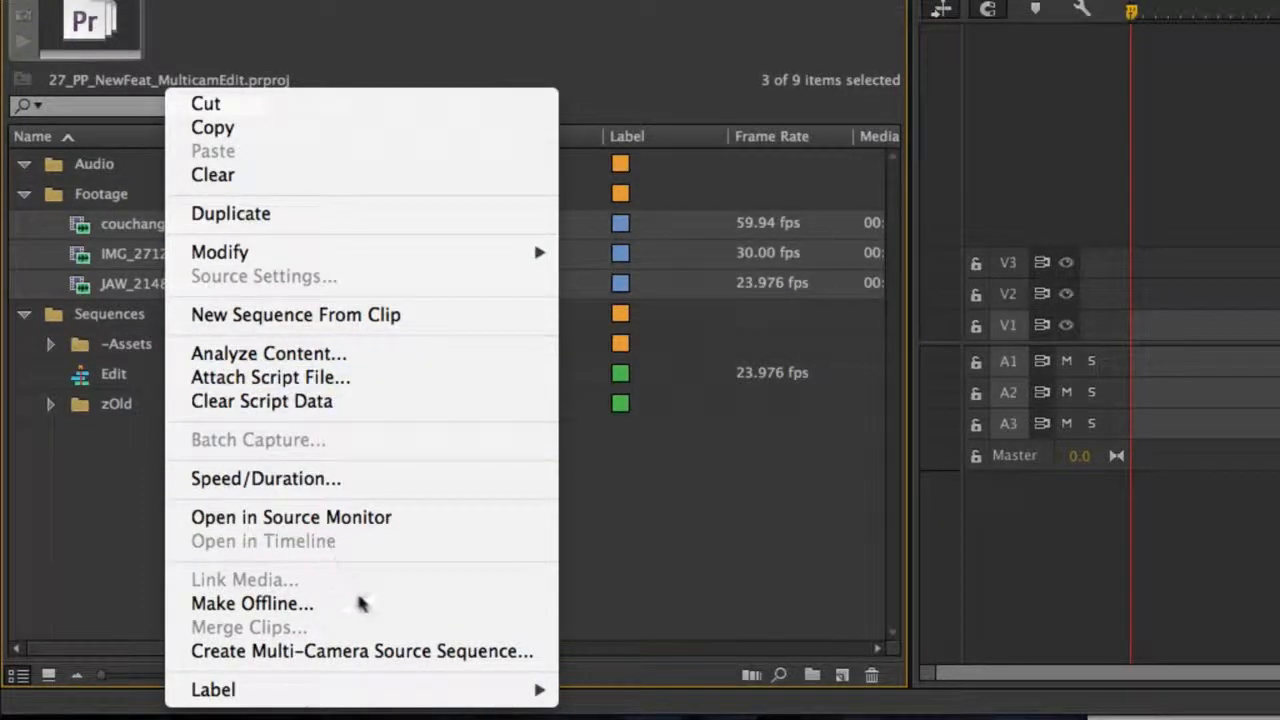
{"action": "left_click", "coordinate": [395, 651]}
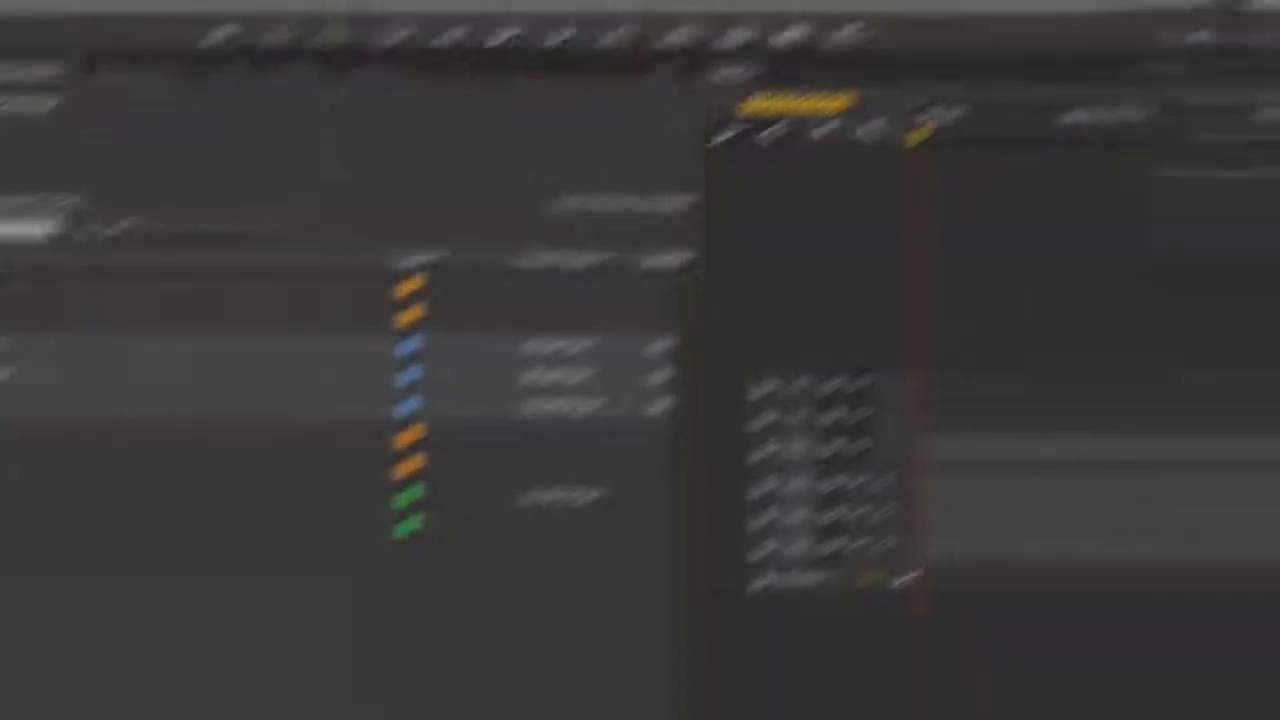
{"action": "left_click", "coordinate": [500, 234]}
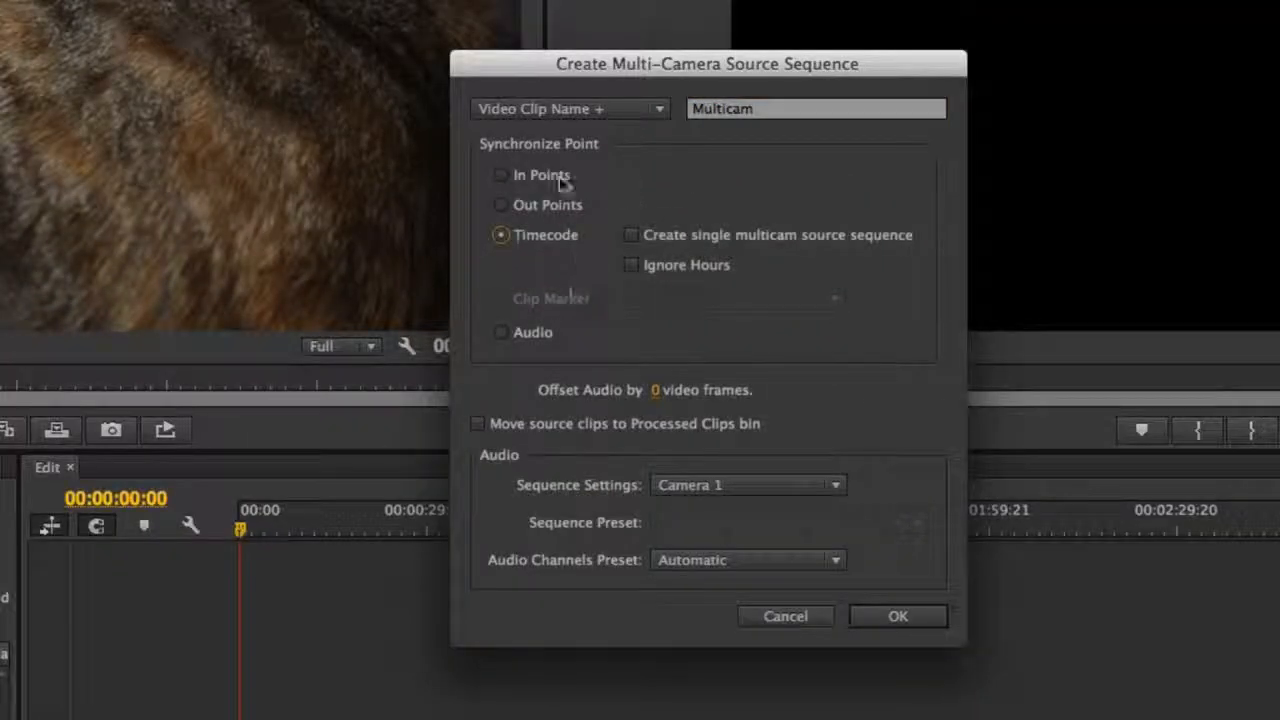
{"action": "left_click", "coordinate": [560, 180]}
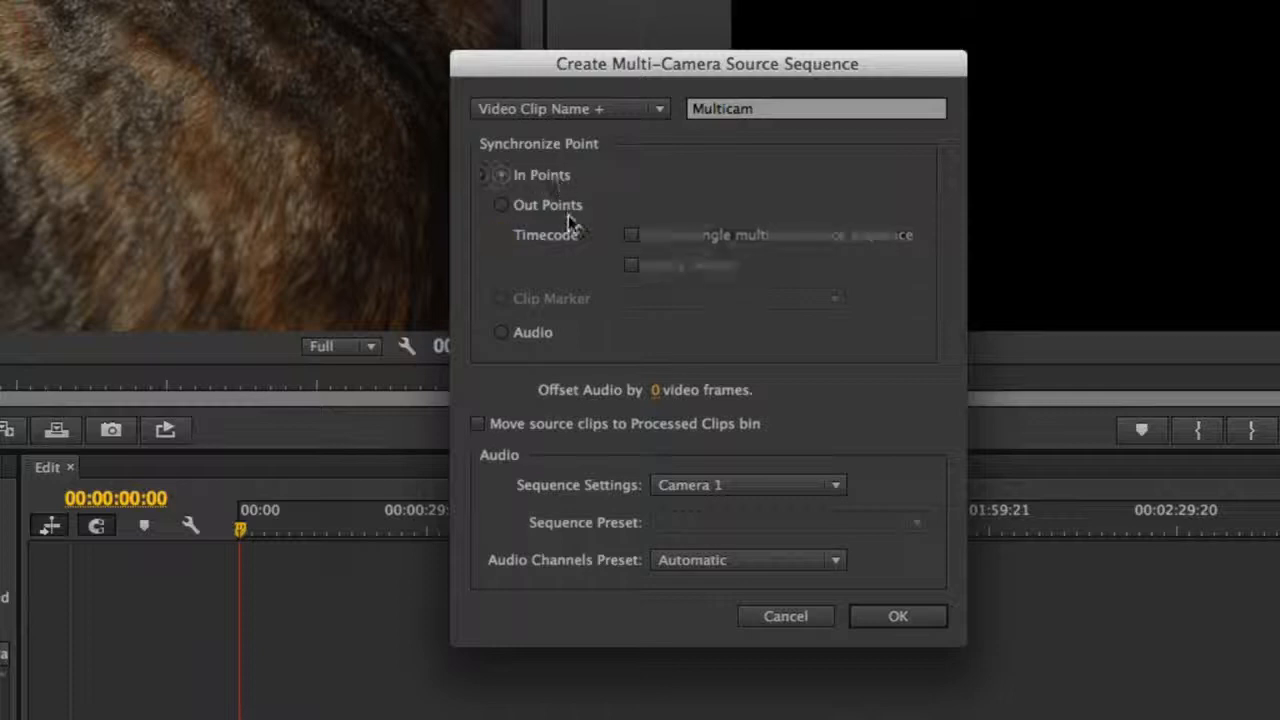
{"action": "left_click", "coordinate": [562, 208]}
{"action": "left_click", "coordinate": [552, 237]}
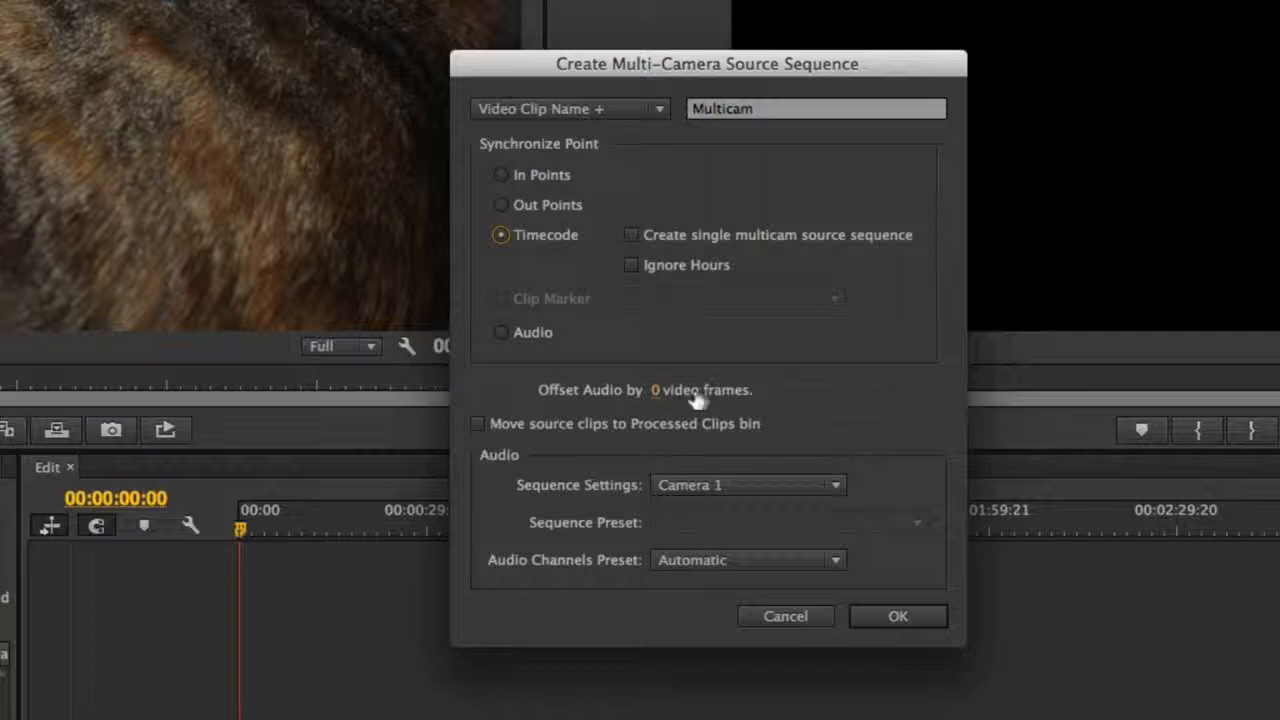
{"action": "left_click", "coordinate": [538, 334]}
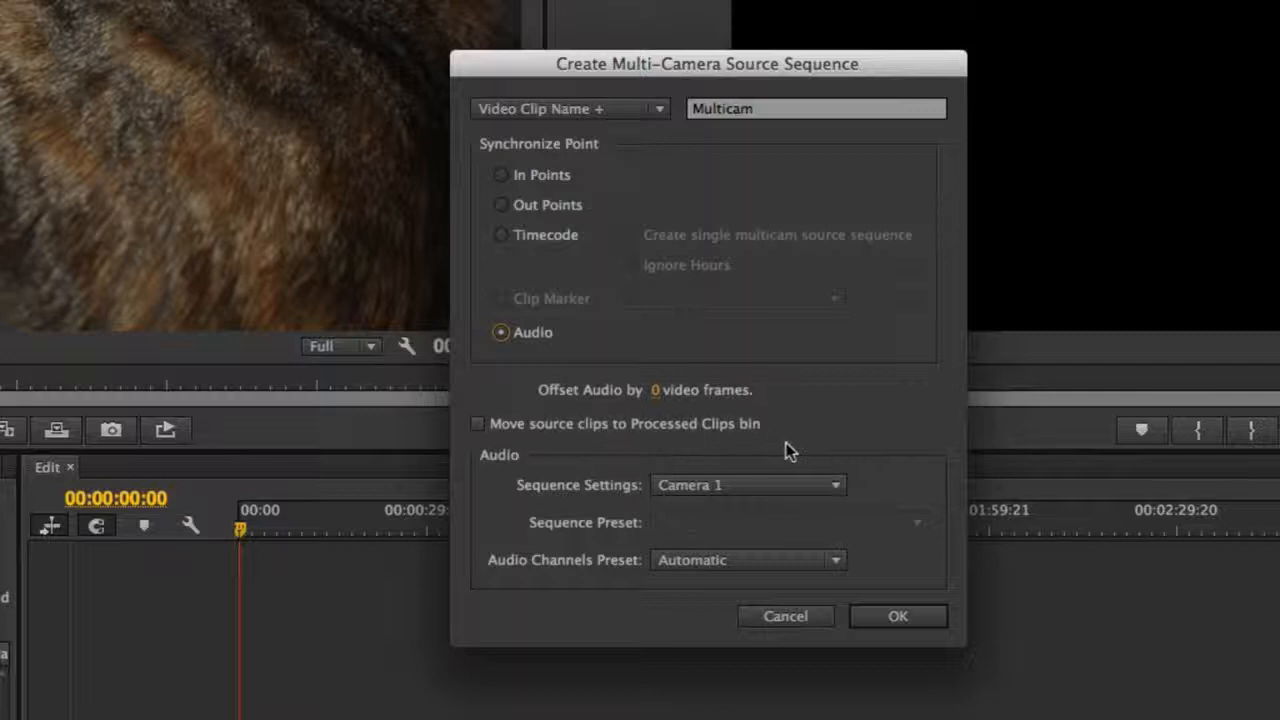
- Try Custom Preset in the sequence settings, look at the sequence presets, and return the setting to Camera 1
{"action": "left_click", "coordinate": [723, 490]}
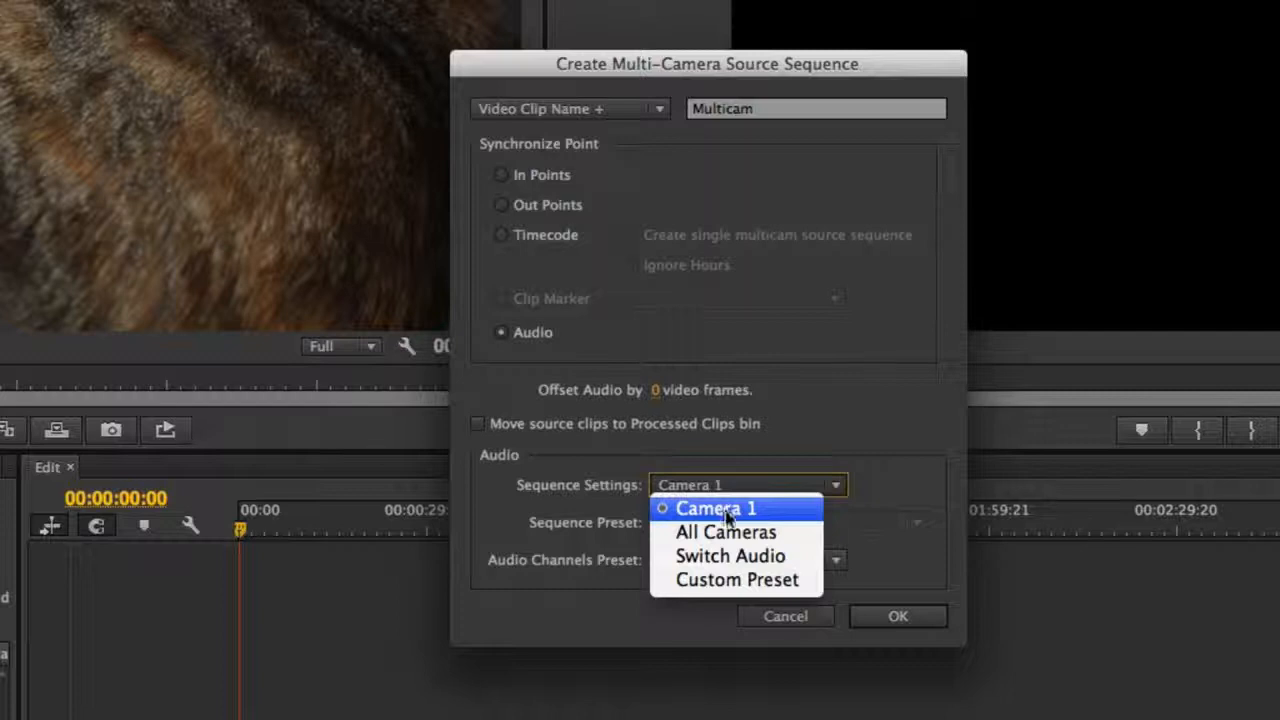
{"action": "left_click", "coordinate": [755, 580]}
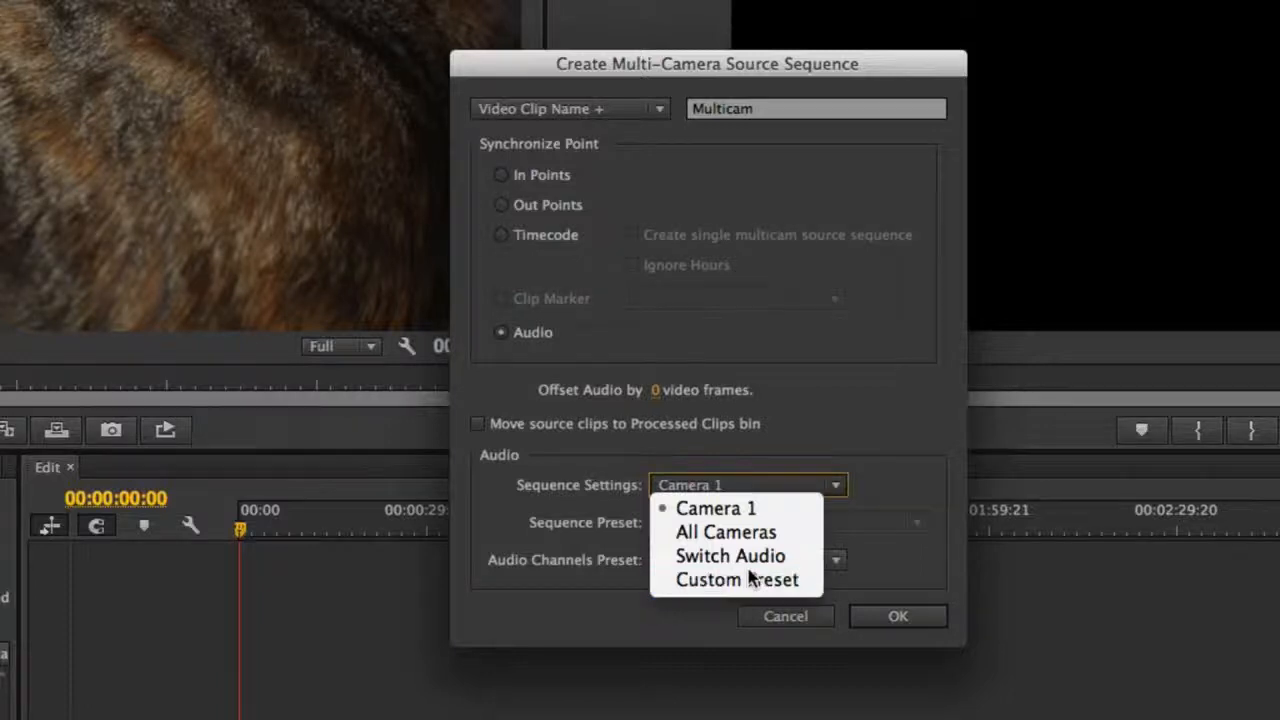
{"action": "left_click", "coordinate": [810, 522]}
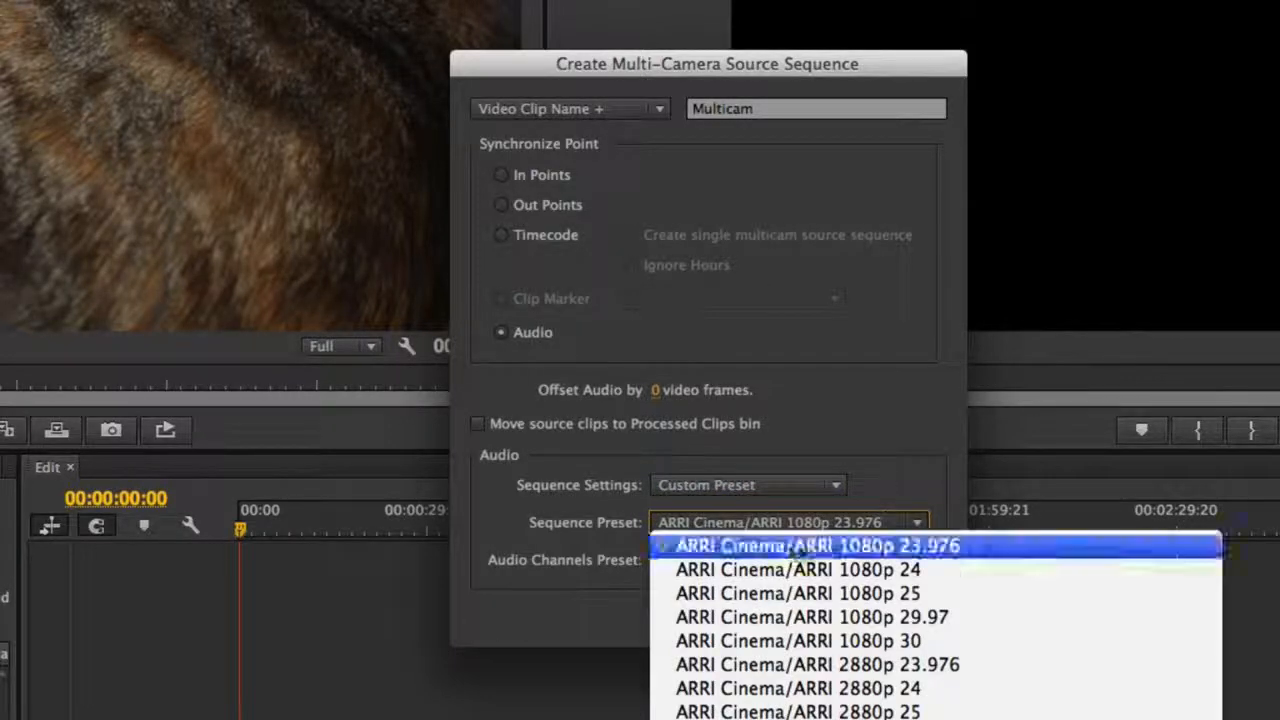
{"action": "left_click", "coordinate": [735, 485]}
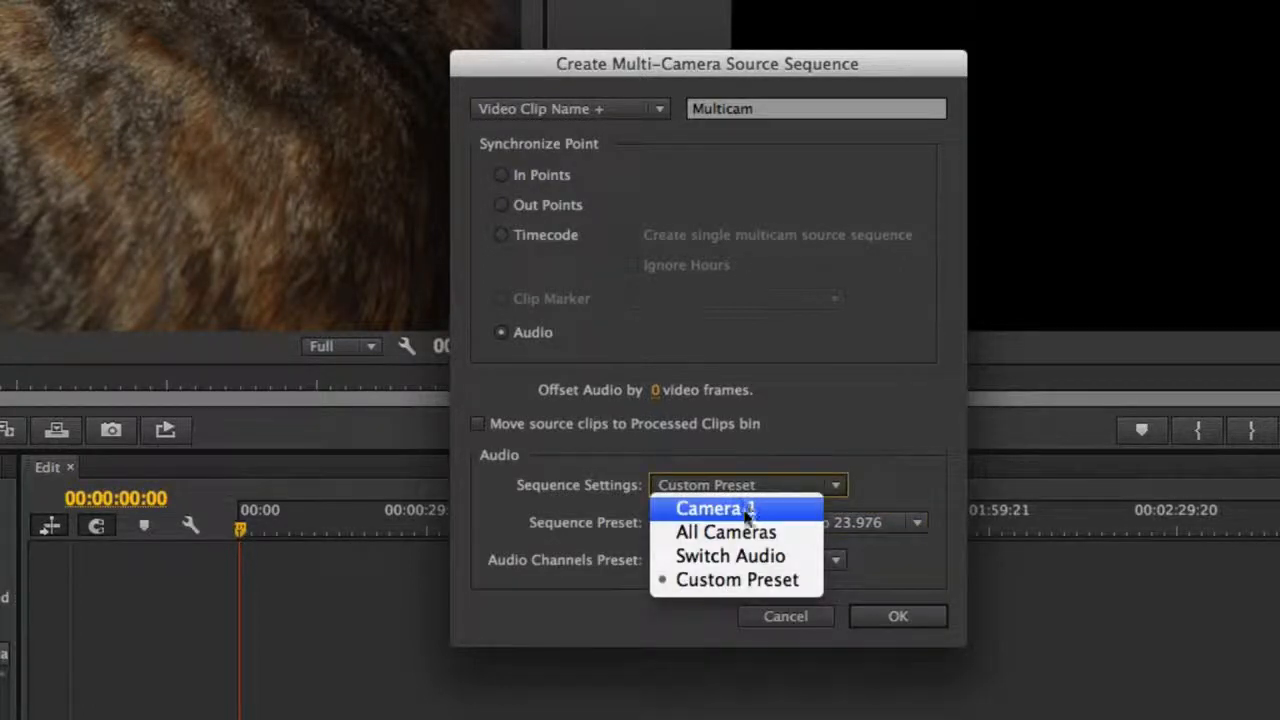
{"action": "left_click", "coordinate": [738, 508]}
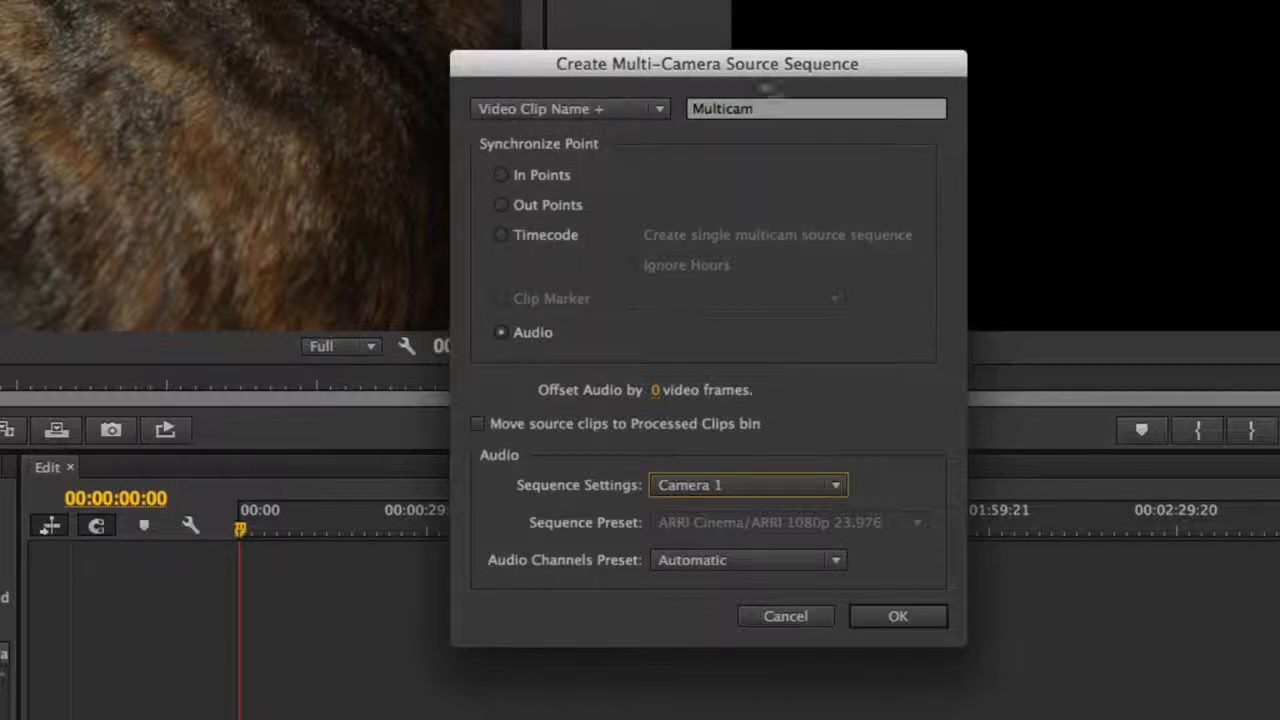
- Give the multi-camera source sequence the custom name MulticamSequence and create it
{"action": "left_click", "coordinate": [609, 112]}
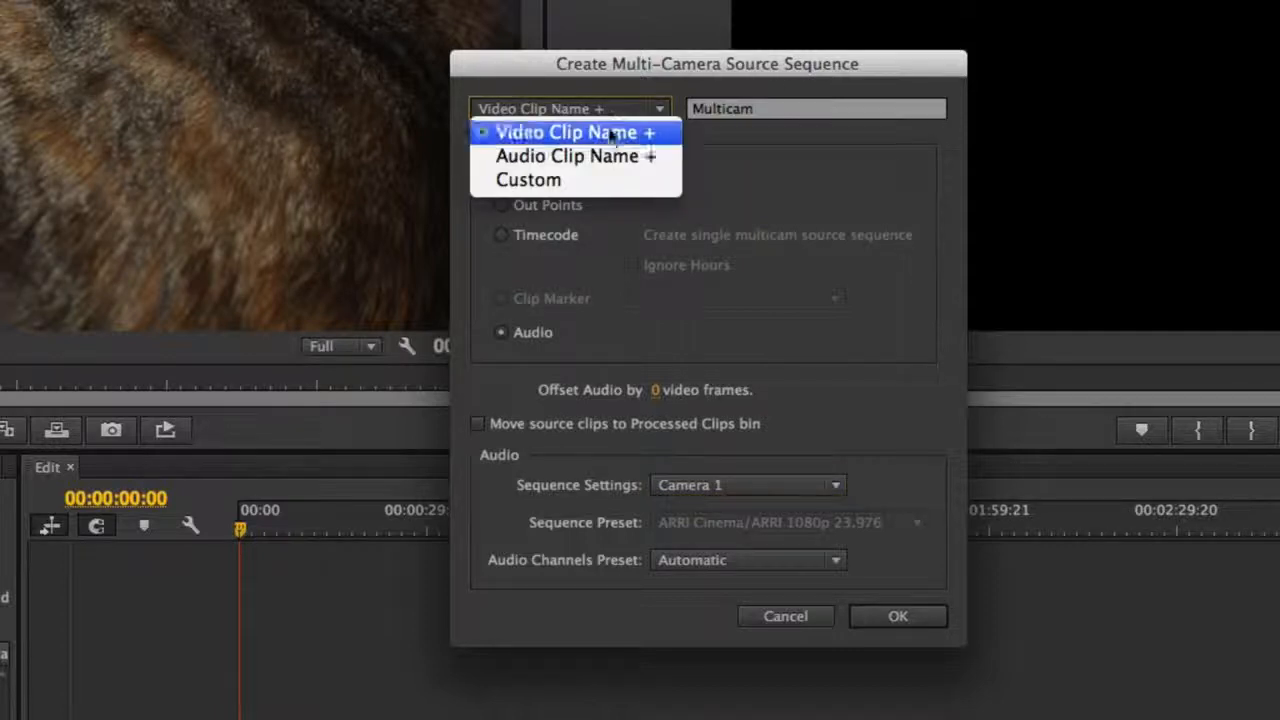
{"action": "left_click", "coordinate": [614, 180]}
{"action": "left_click", "coordinate": [792, 110]}
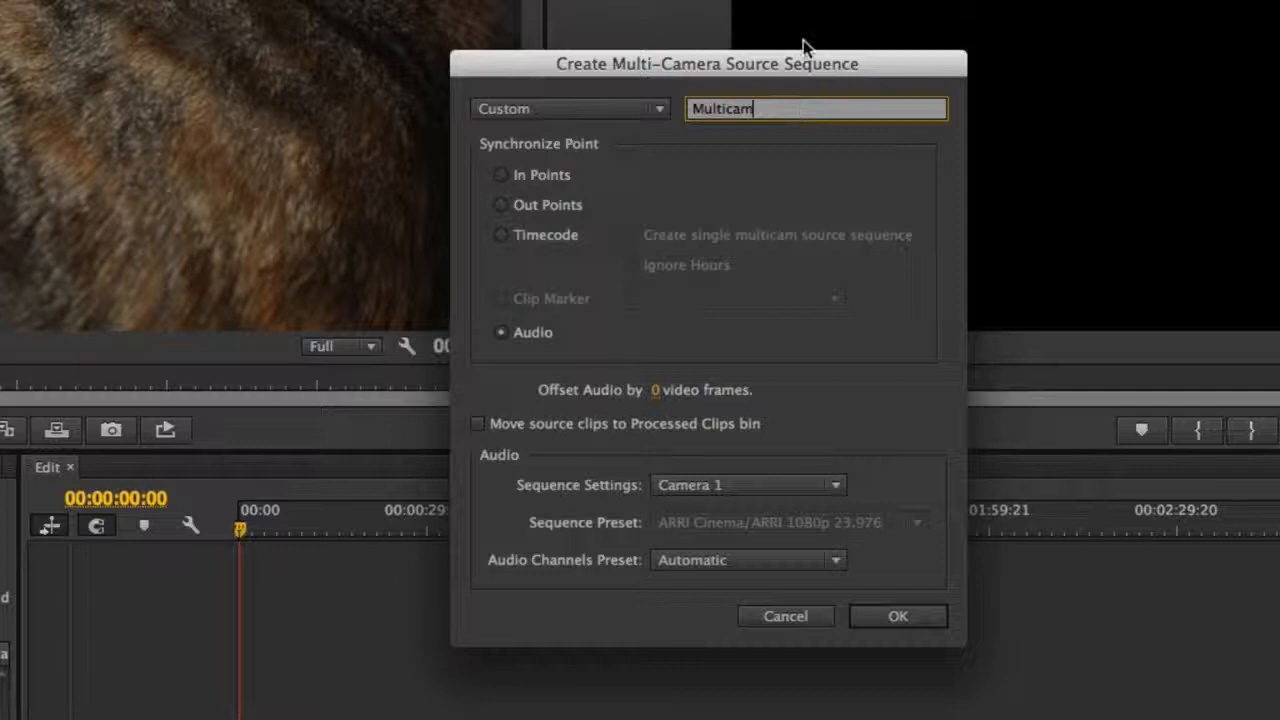
{"action": "type", "text": "Sequence"}
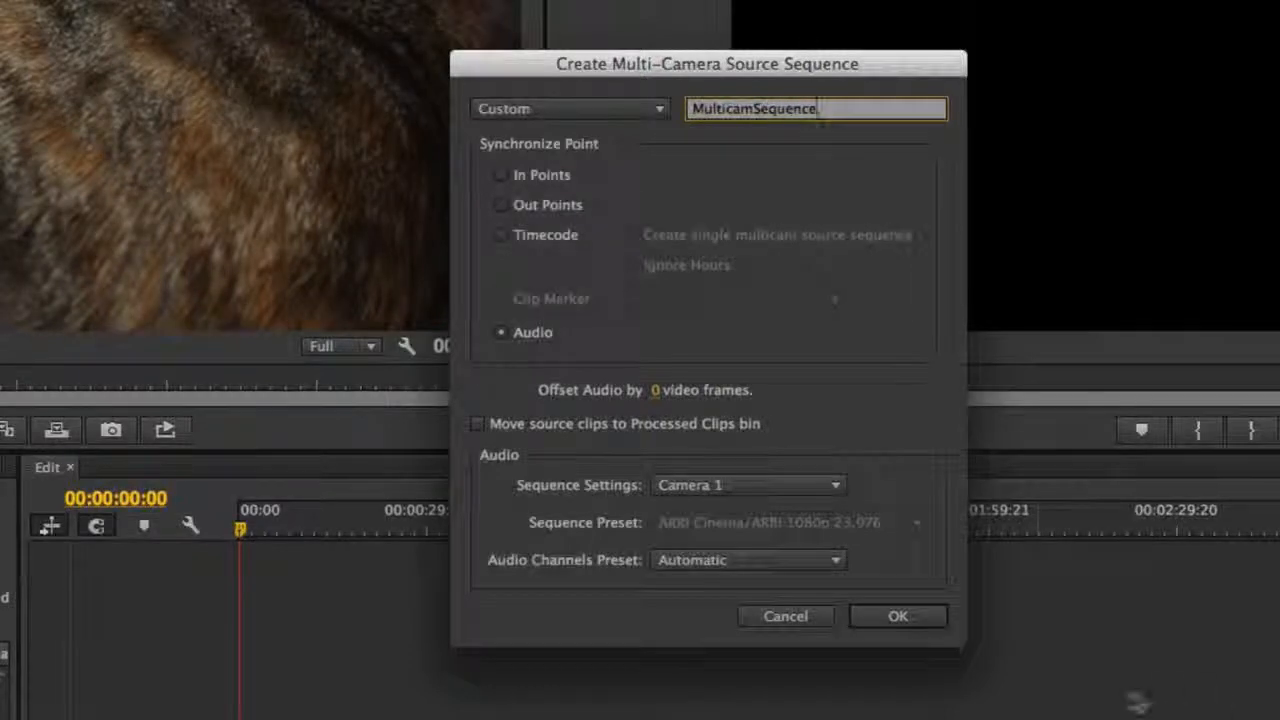
{"action": "key", "text": "Return"}
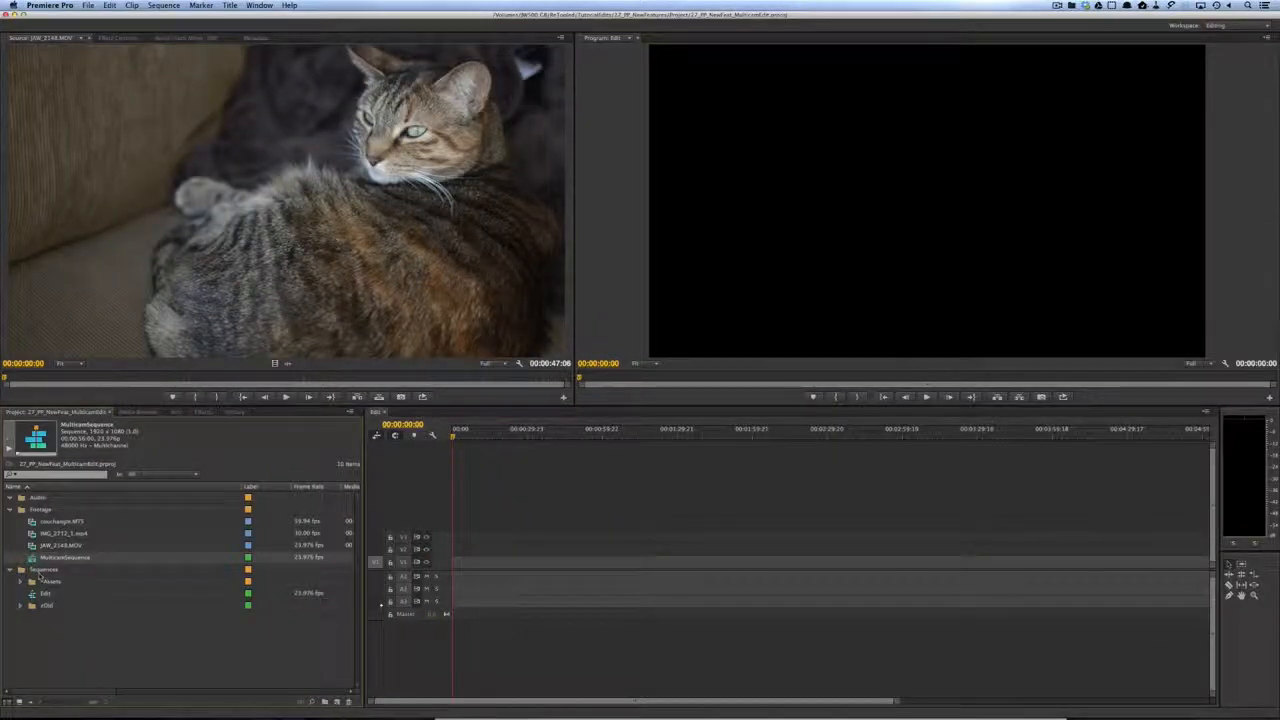
- Place MulticamSequence at the start of track V1 in the Edit sequence and save the project
{"action": "left_click_drag", "start_coordinate": [28, 560], "coordinate": [455, 565]}
{"action": "key", "text": "super+s"}
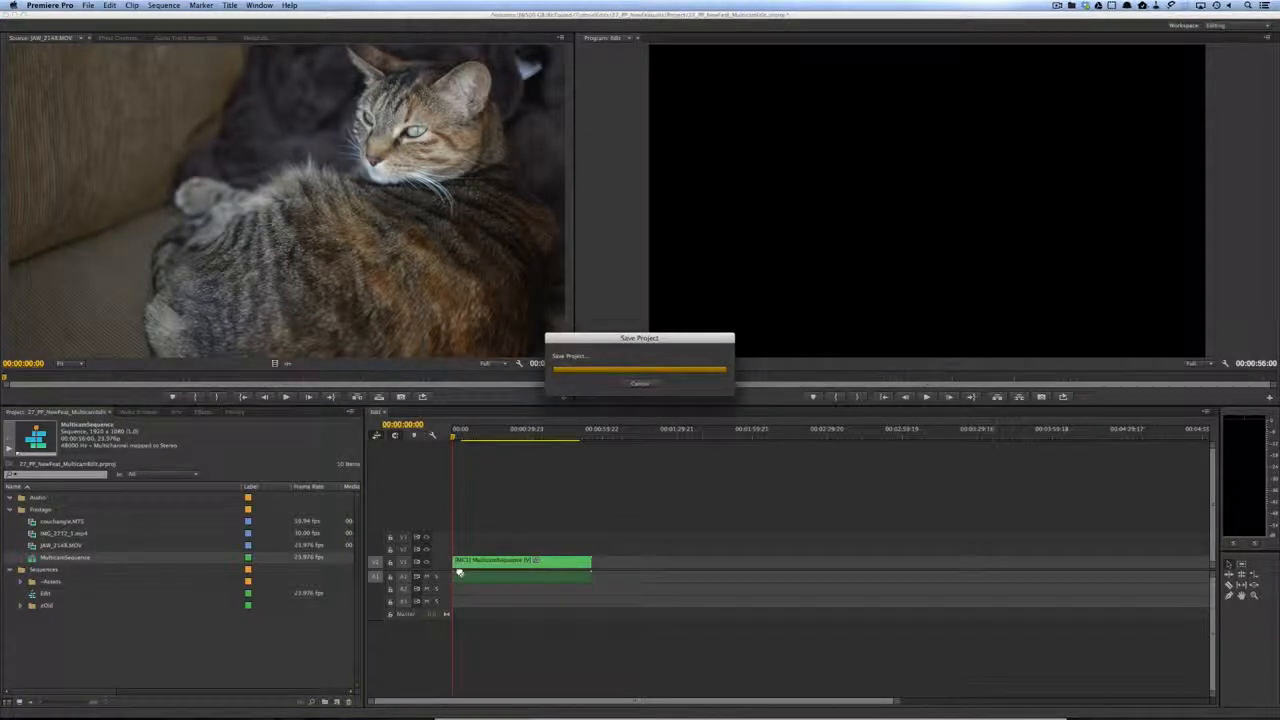
{"action": "left_click", "coordinate": [459, 572]}
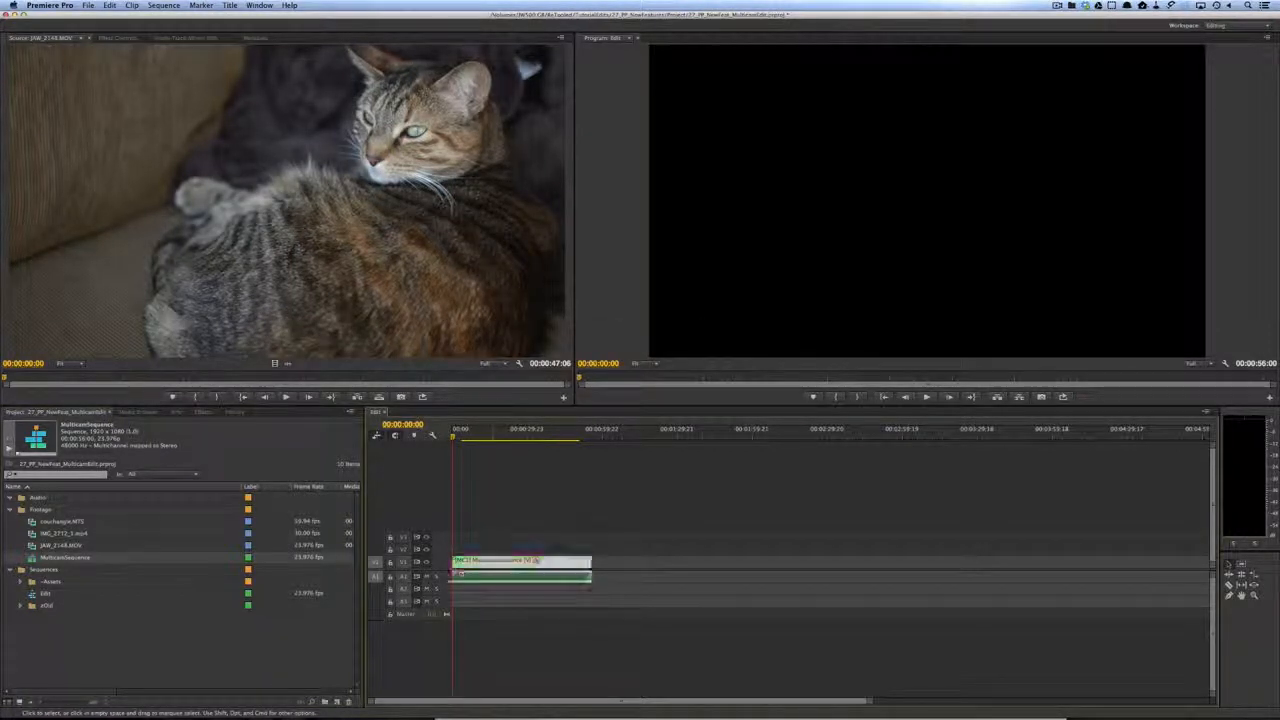
- Open the multicam clip in the Source Monitor and scrub through it to examine the synchronized camera angles
{"action": "double_click", "coordinate": [486, 566]}
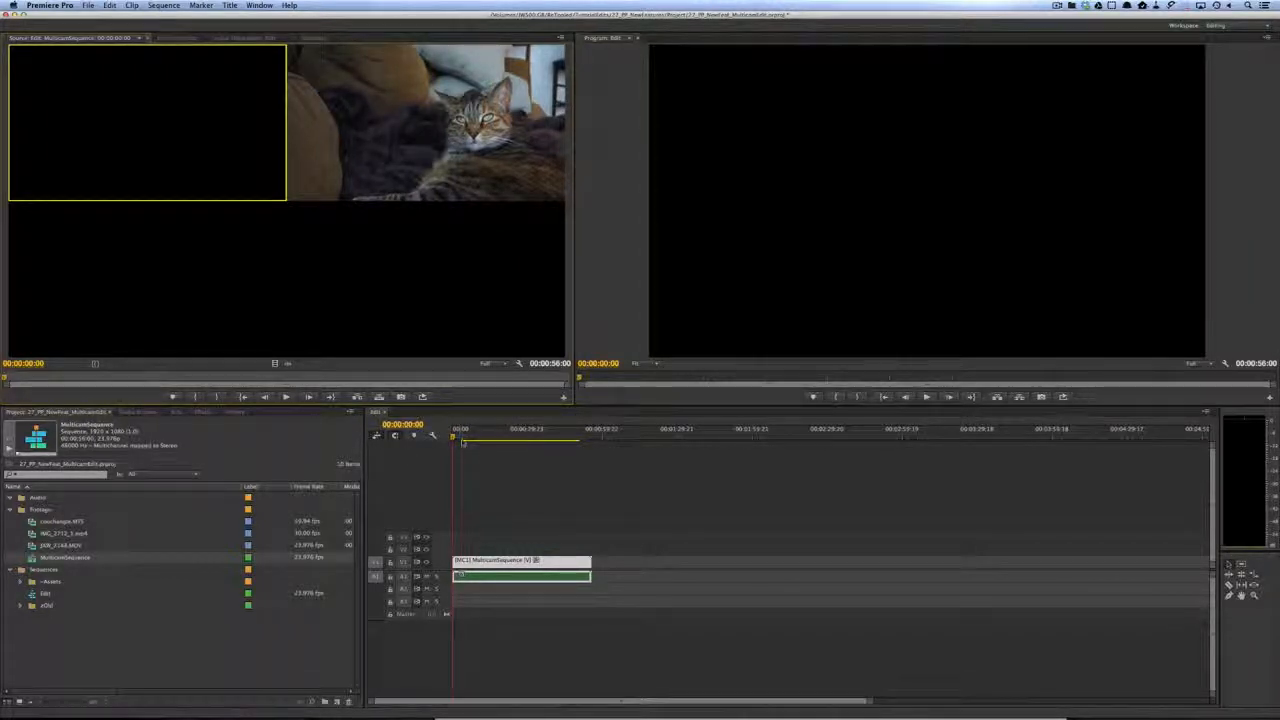
{"action": "left_click_drag", "start_coordinate": [453, 437], "coordinate": [513, 437]}
{"action": "left_click_drag", "start_coordinate": [97, 378], "coordinate": [301, 379]}
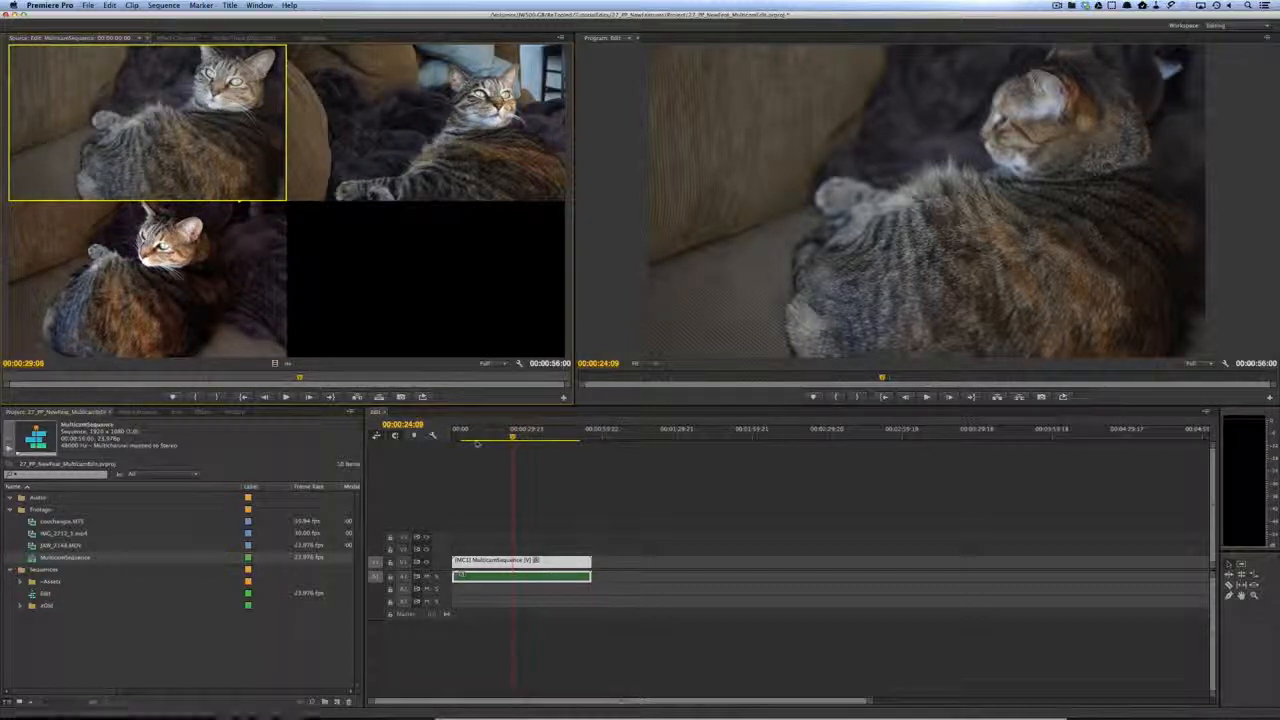
{"action": "key", "text": "Home"}
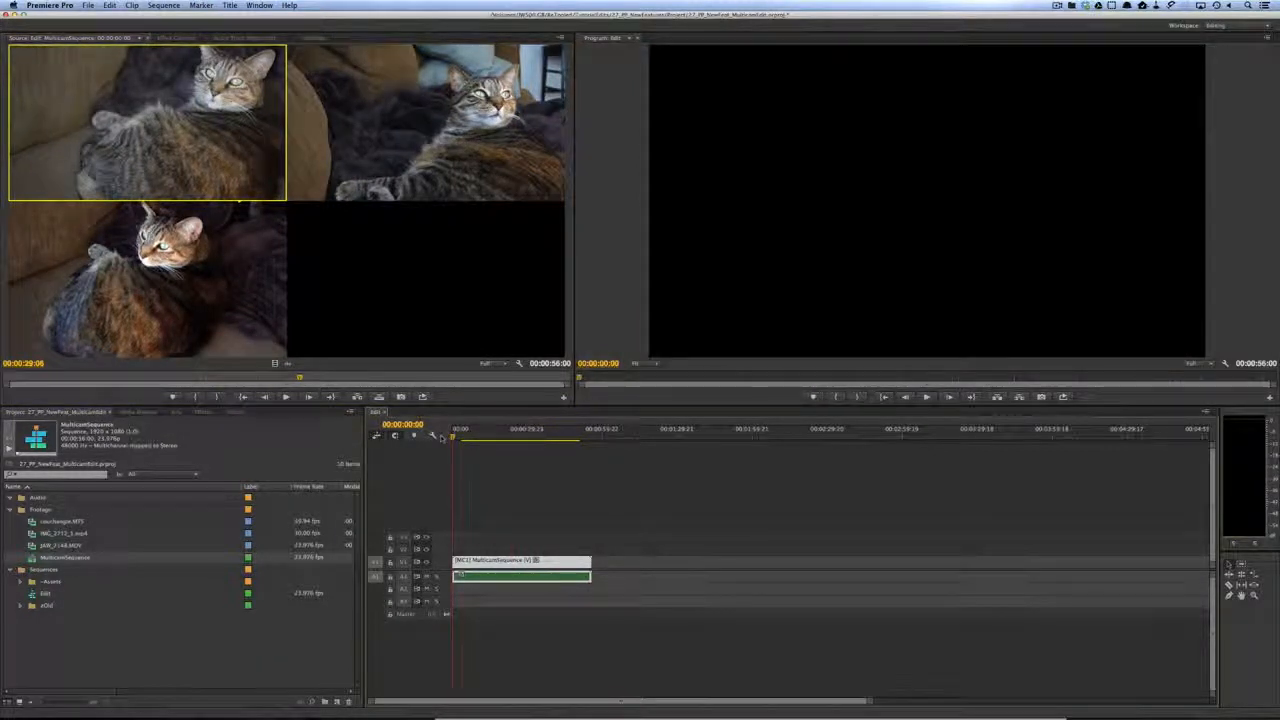
- Open the nested MulticamSequence to inspect how its clips are stacked and aligned, and return to the Edit sequence
{"action": "left_click", "coordinate": [48, 569]}
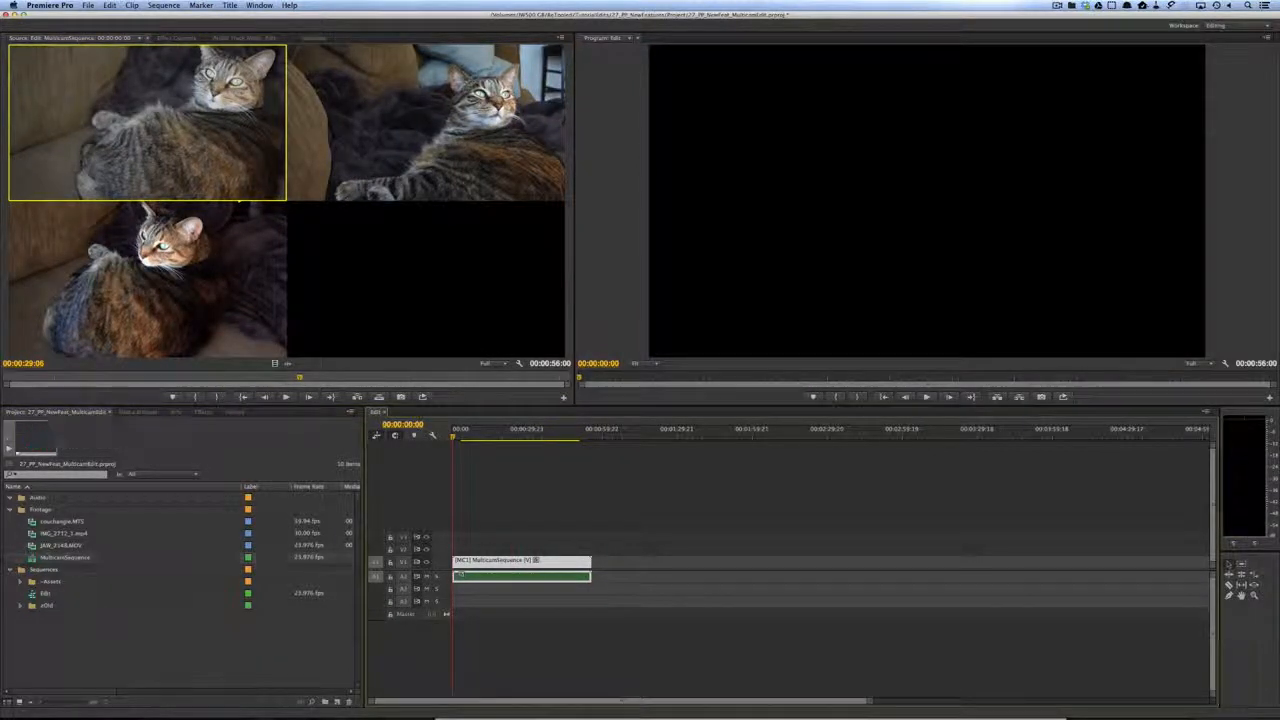
{"action": "double_click", "coordinate": [483, 563]}
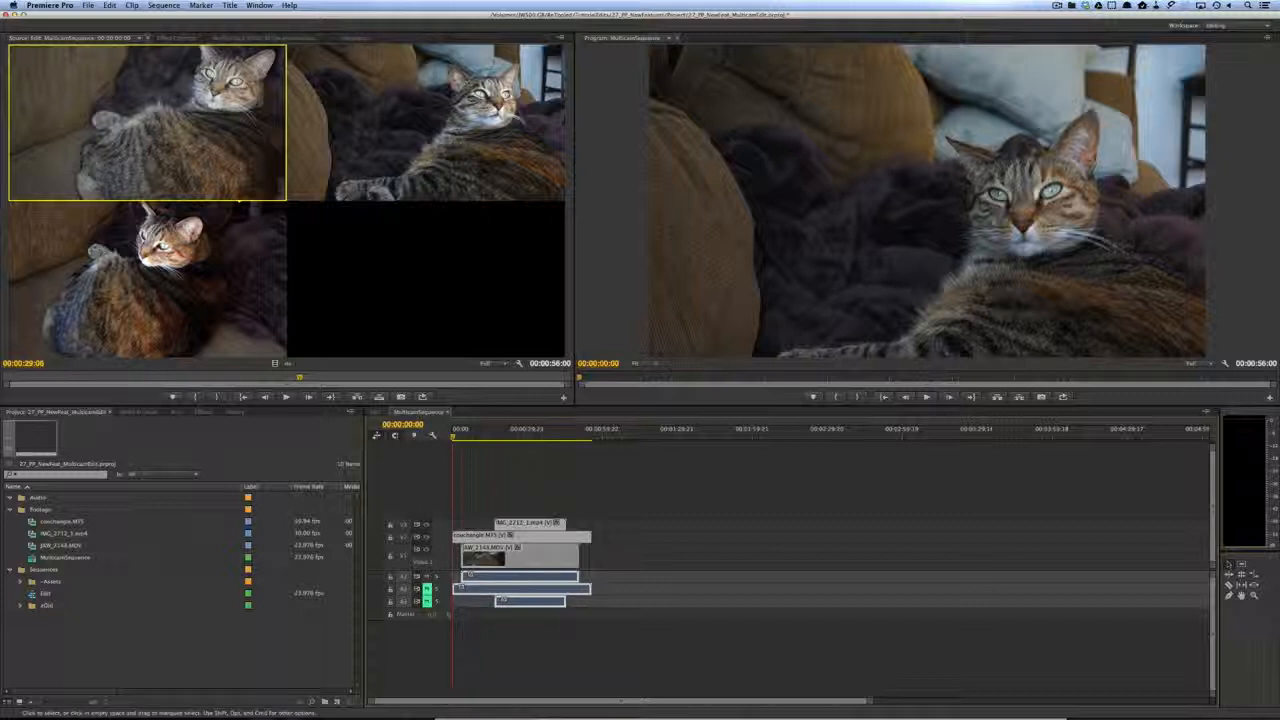
{"action": "key", "text": "Down"}
{"action": "left_click", "coordinate": [376, 412]}
- Trim the multicam clip to the range covered by all three cameras, with in point 00:00:17:12 and out point 00:00:45:19
{"action": "left_click_drag", "start_coordinate": [455, 437], "coordinate": [469, 437]}
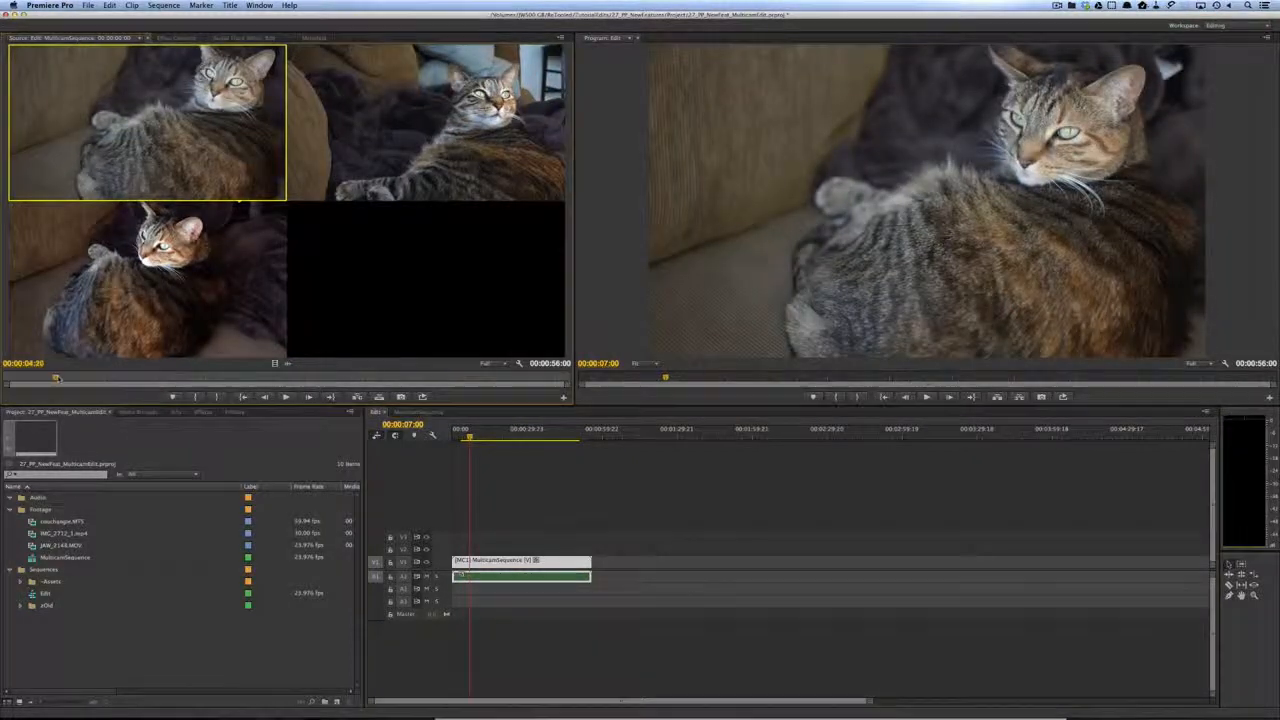
{"action": "left_click_drag", "start_coordinate": [175, 379], "coordinate": [492, 397]}
{"action": "key", "text": "i"}
{"action": "key", "text": "j"}
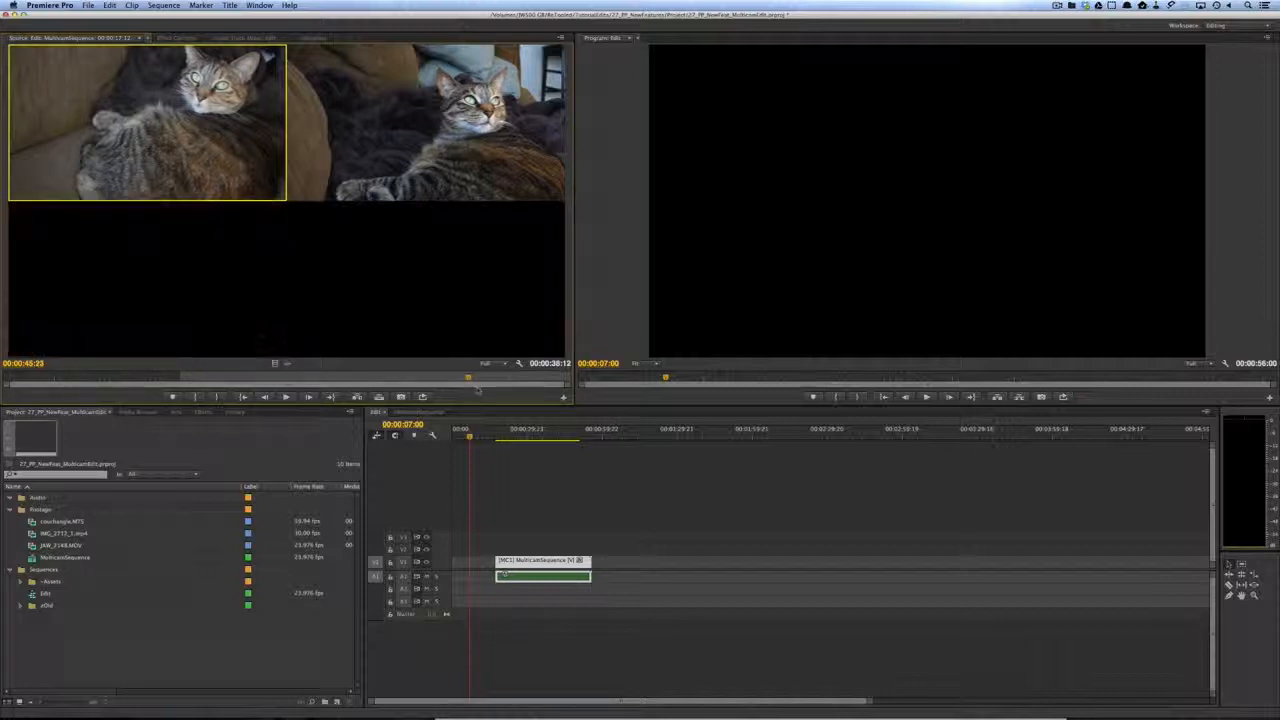
{"action": "key", "text": "Left"}
{"action": "key", "text": "Left"}
{"action": "key", "text": "Left"}
{"action": "key", "text": "Left"}
{"action": "key", "text": "o"}
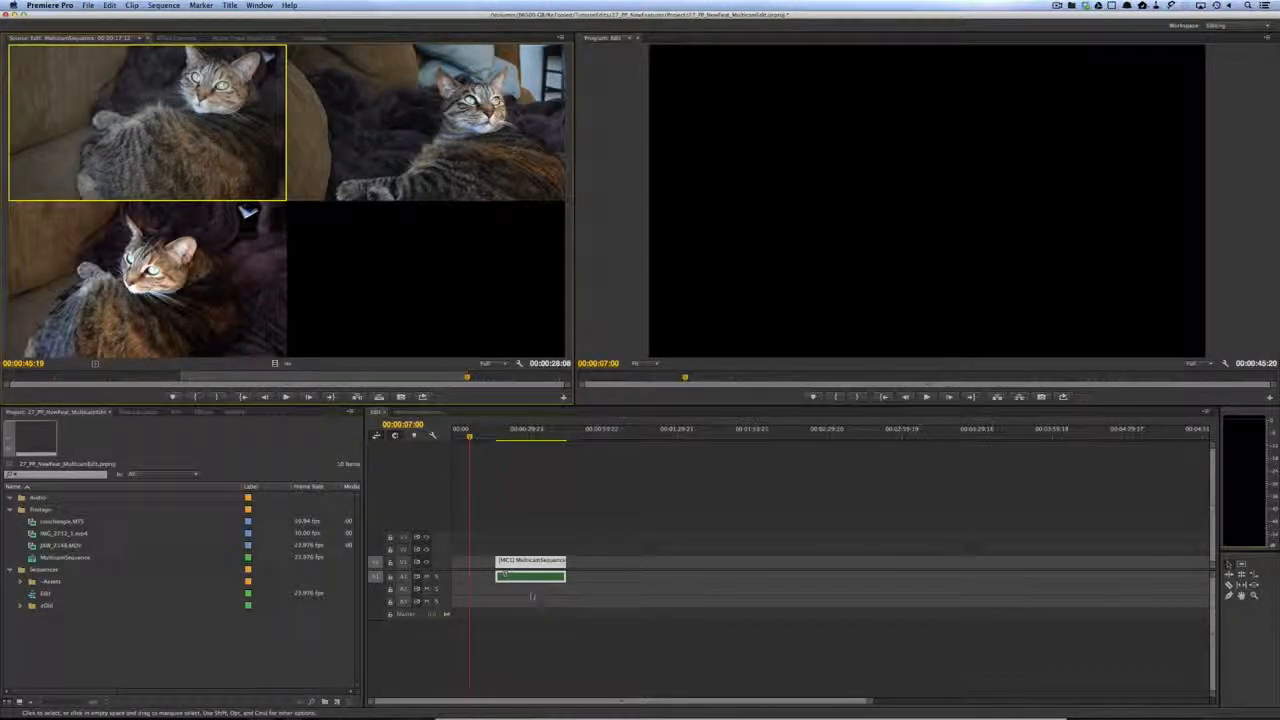
- Move the trimmed multicam clip to the start of the Edit timeline and expand the V1 track
{"action": "left_click_drag", "start_coordinate": [532, 567], "coordinate": [470, 570]}
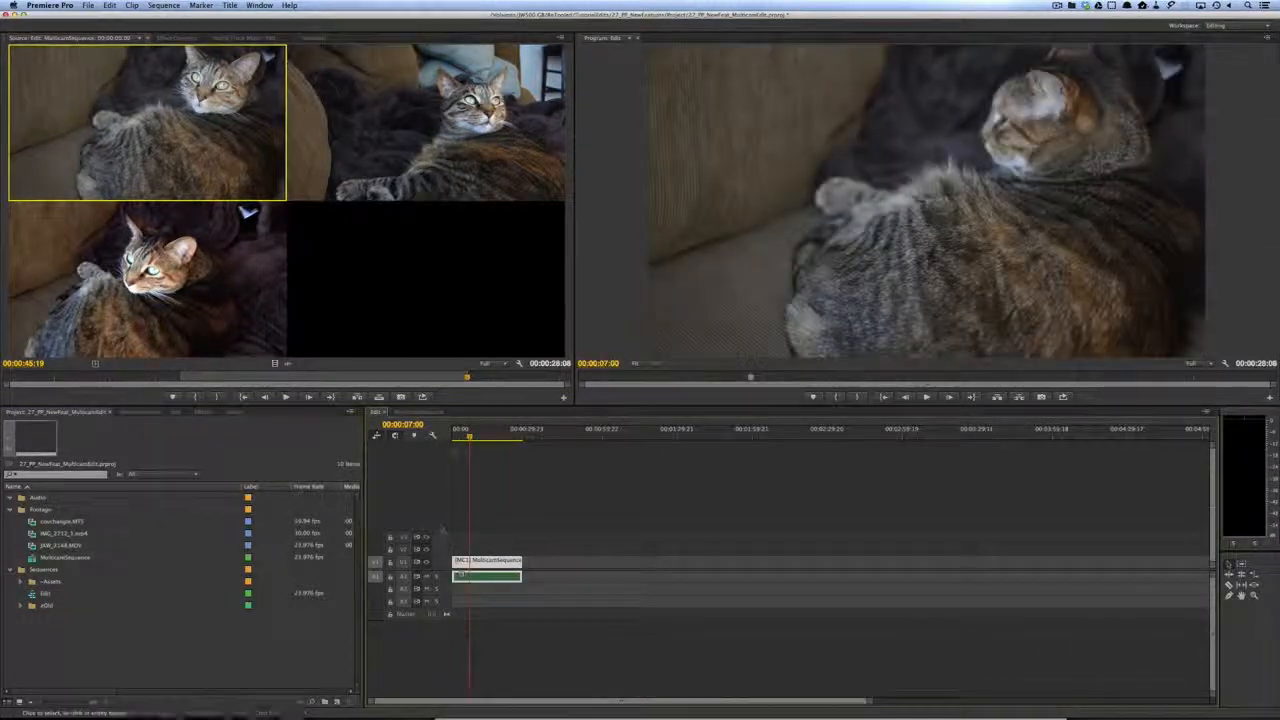
{"action": "key", "text": "Home"}
{"action": "key", "text": "backslash"}
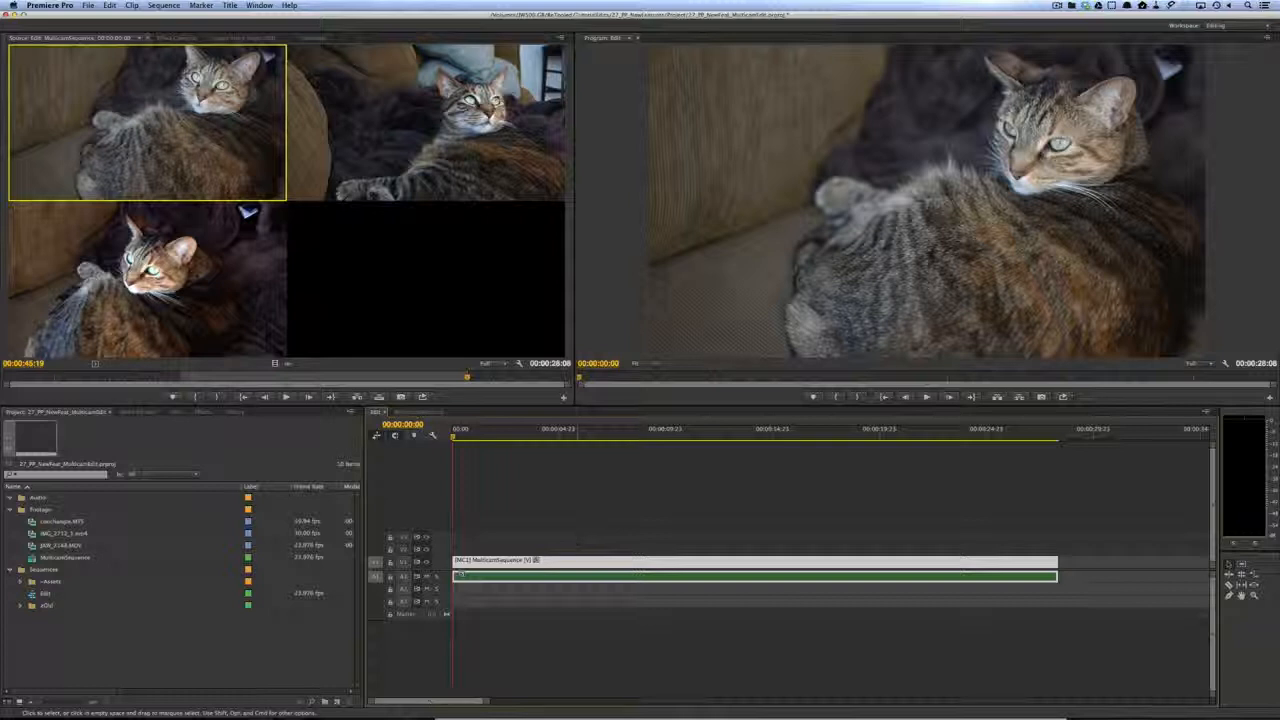
{"action": "double_click", "coordinate": [446, 553]}
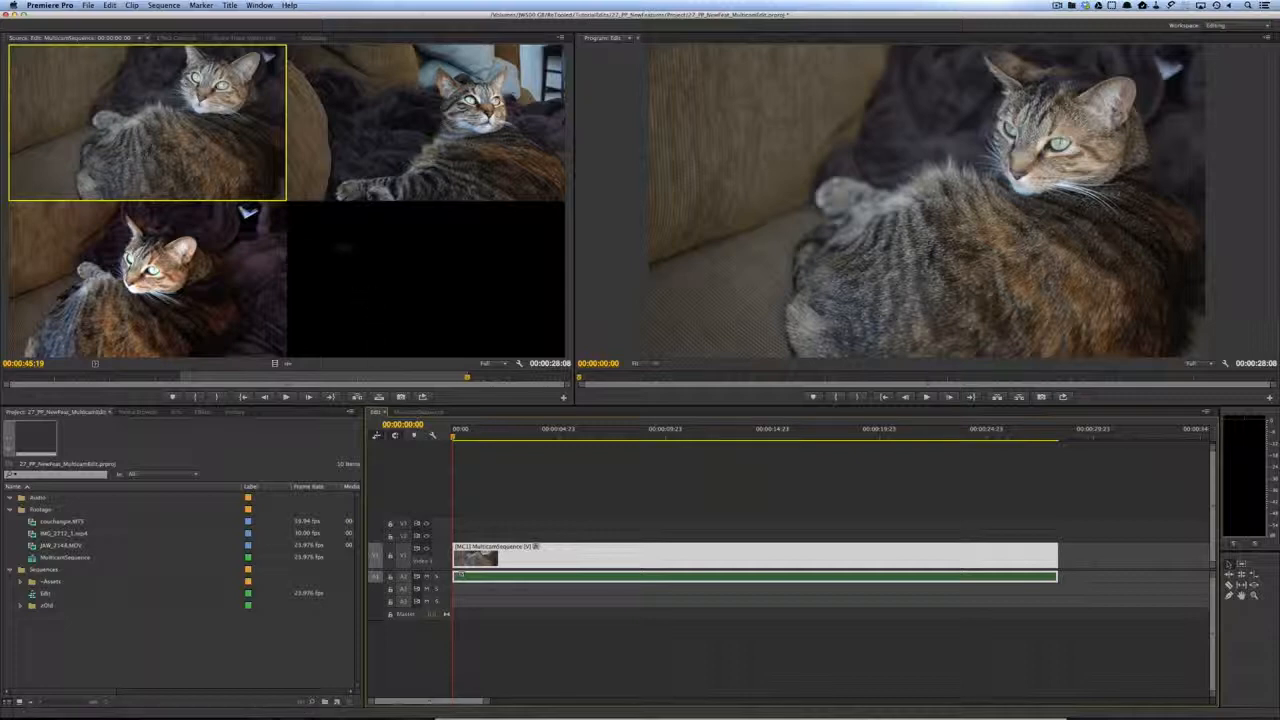
- Preview the multicam clip's second camera angle, switch it to the third angle and start playback
{"action": "left_click", "coordinate": [398, 166]}
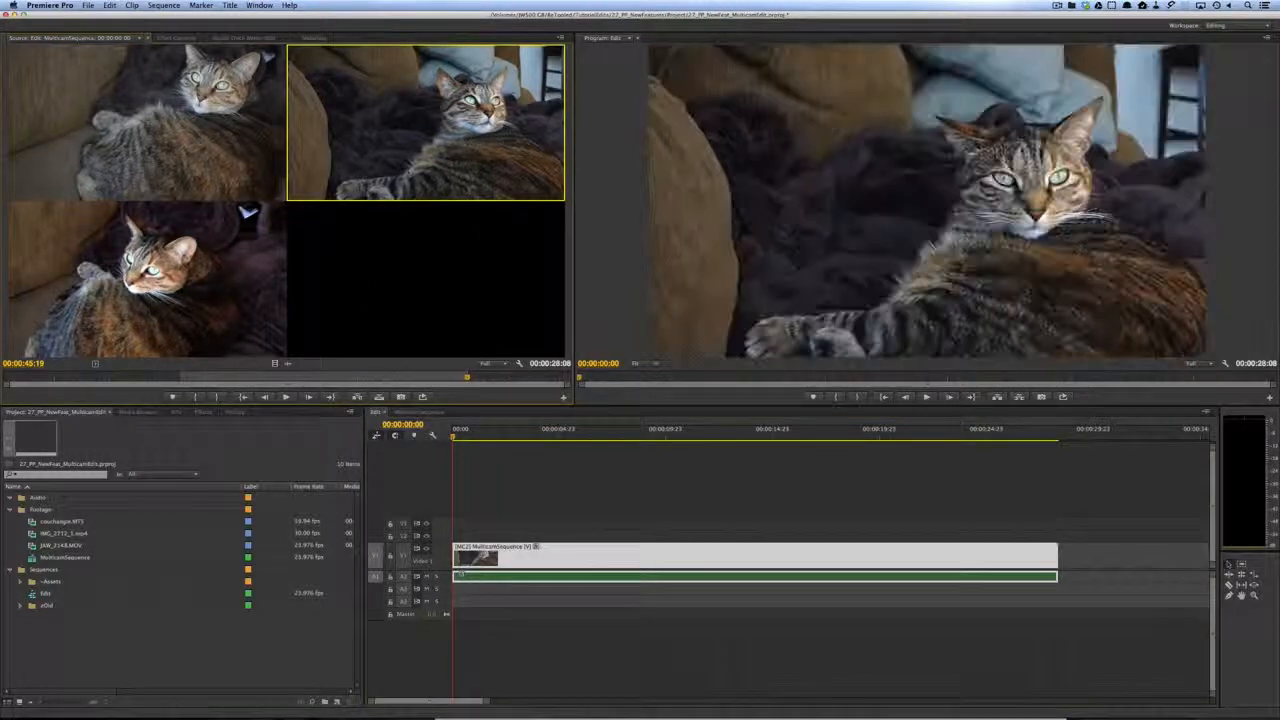
{"action": "left_click", "coordinate": [198, 270]}
{"action": "key", "text": "space"}
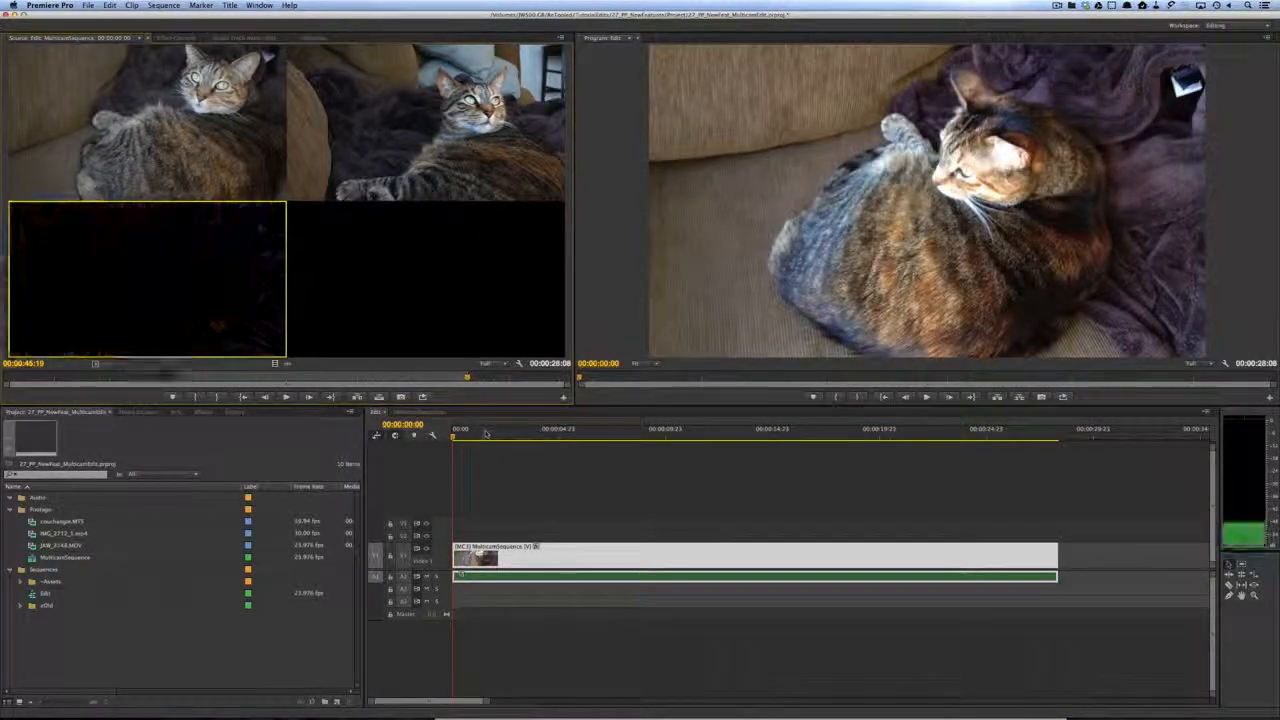
- Switch the multicam clip to the second camera angle, test playback and return the playhead to the start of the Edit timeline
{"action": "left_click", "coordinate": [520, 452]}
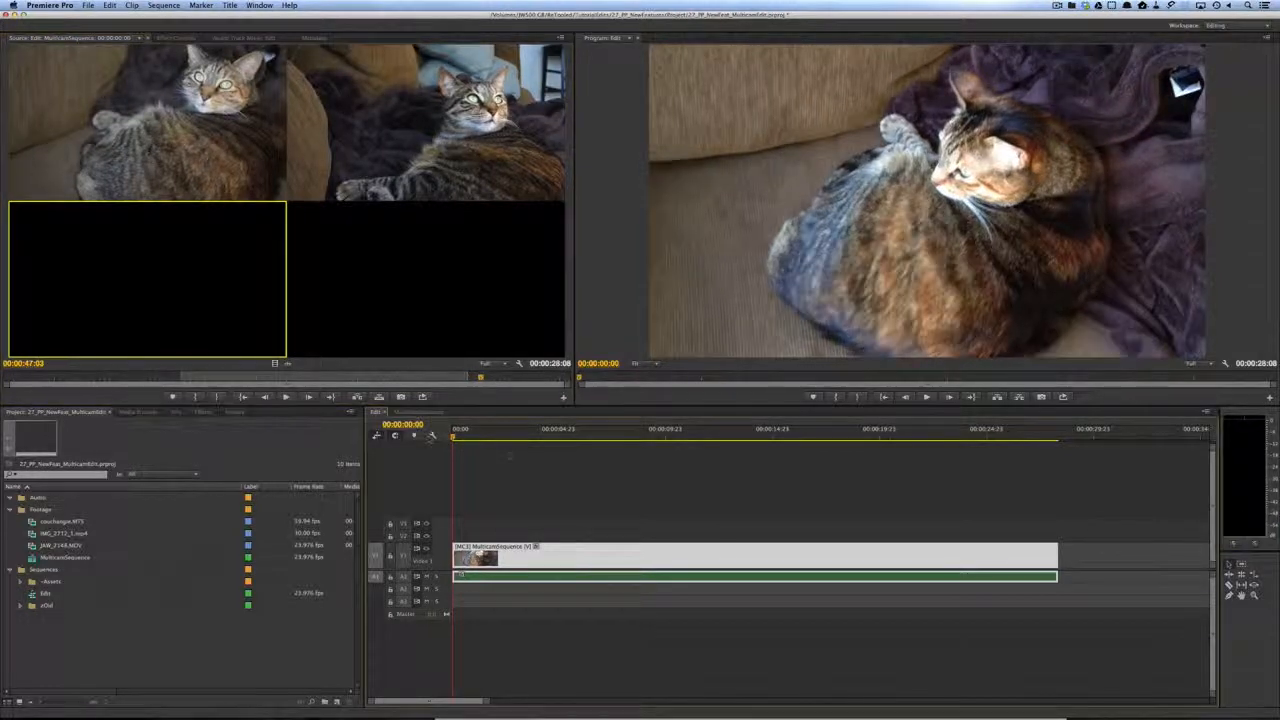
{"action": "key", "text": "space"}
{"action": "left_click", "coordinate": [430, 152]}
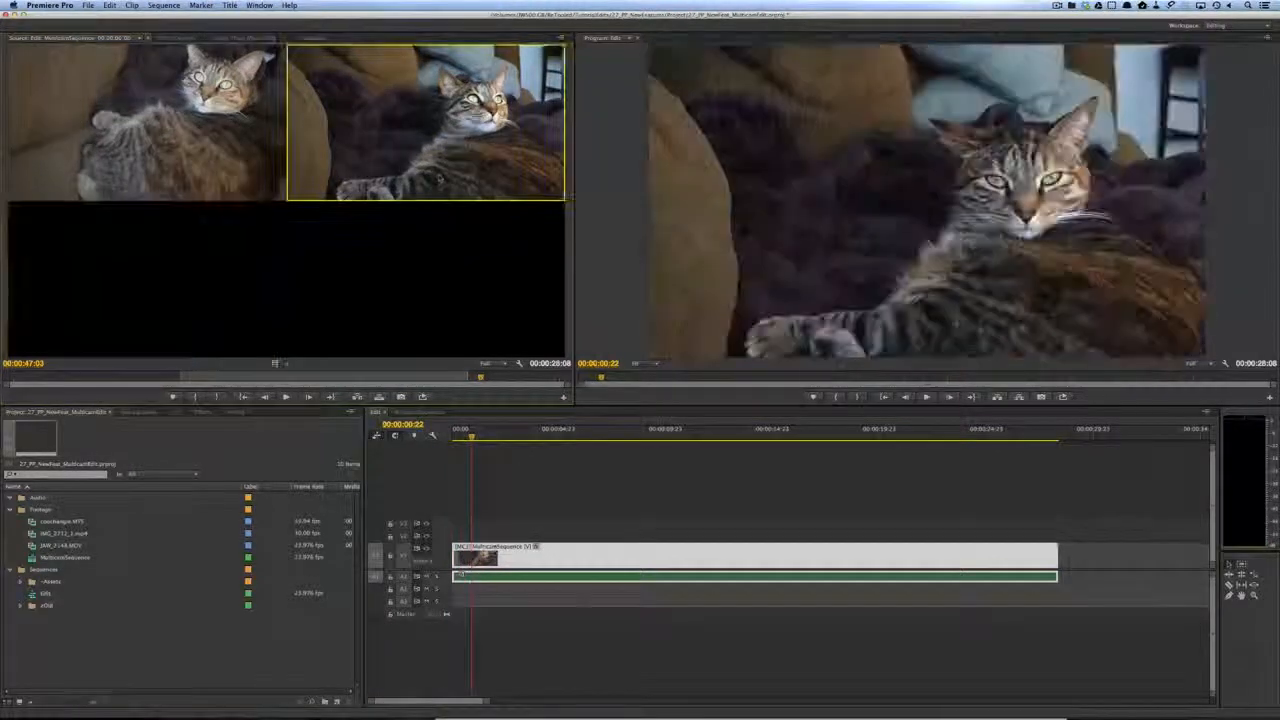
{"action": "key", "text": "space"}
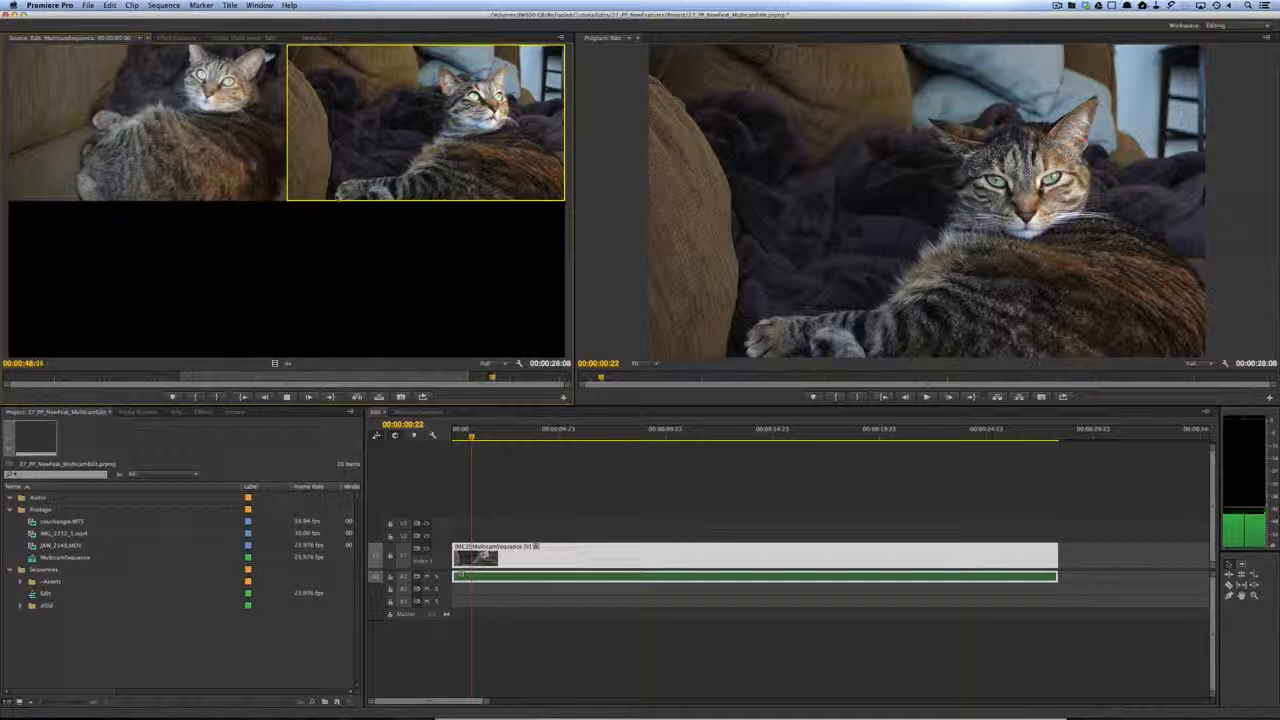
{"action": "key", "text": "space"}
{"action": "left_click", "coordinate": [212, 158]}
{"action": "left_click", "coordinate": [435, 185]}
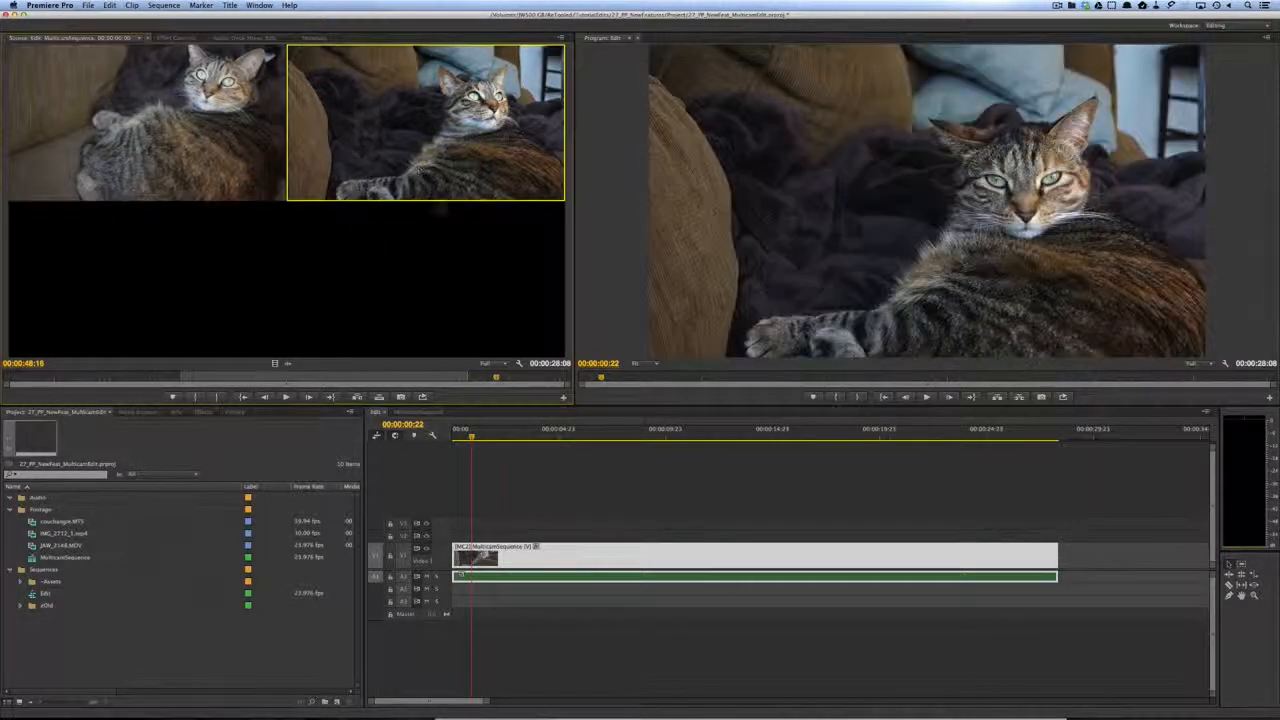
{"action": "left_click_drag", "start_coordinate": [470, 437], "coordinate": [450, 438]}
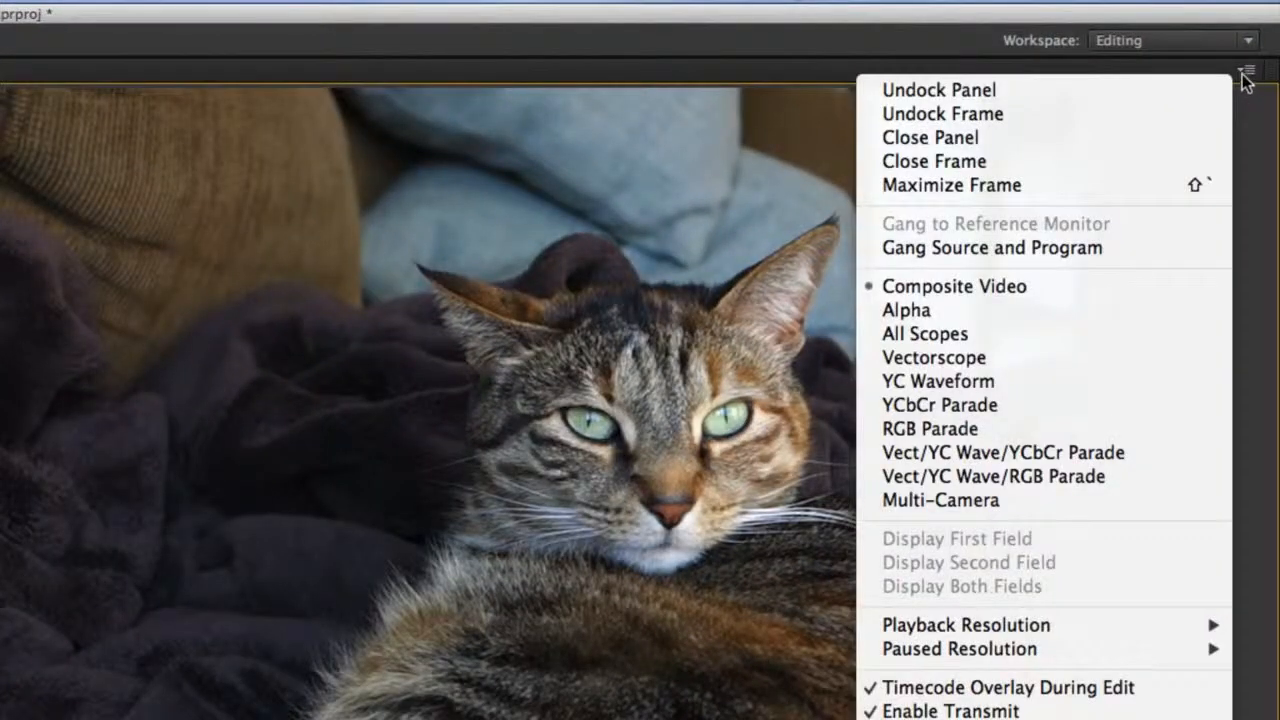
- Set the Program monitor to the Multi-Camera display mode
{"action": "left_click", "coordinate": [1244, 74]}
{"action": "left_click", "coordinate": [1244, 76]}
{"action": "left_click", "coordinate": [890, 500]}
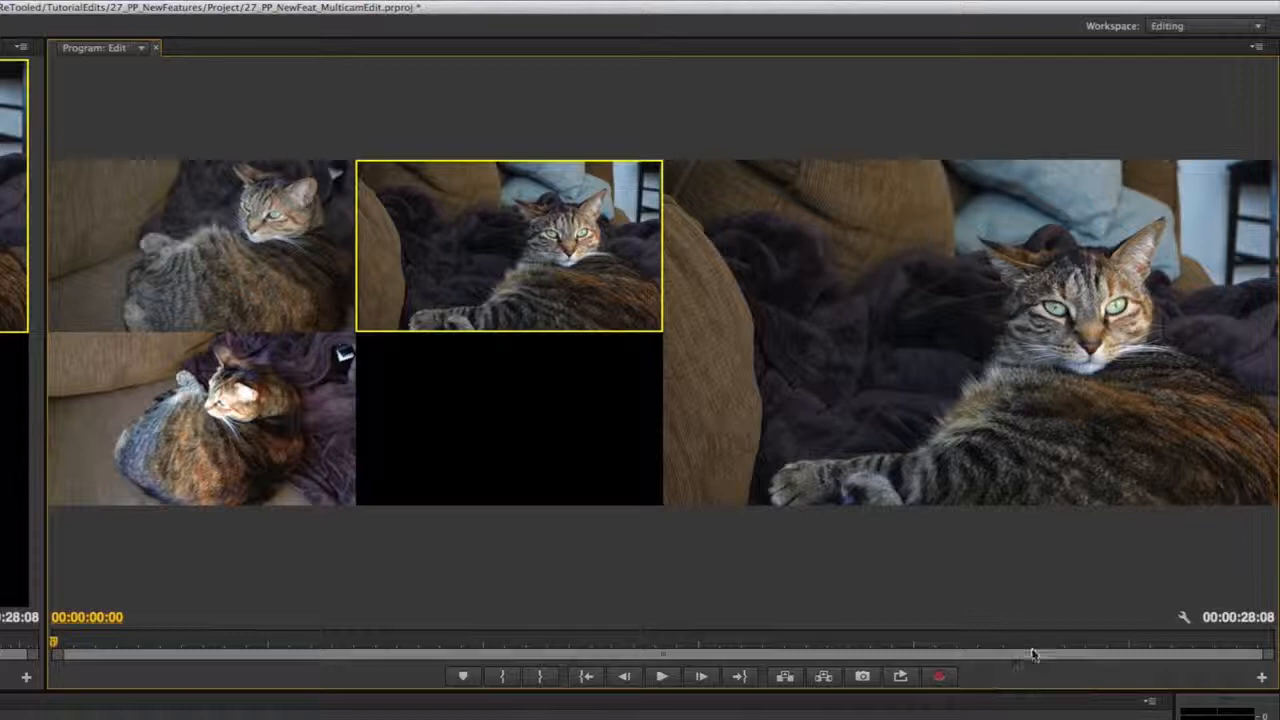
- Toggle the Program monitor's multi-camera view off and back on
{"action": "key", "text": "shift+0"}
{"action": "key", "text": "shift+0"}
{"action": "key", "text": "shift+0"}
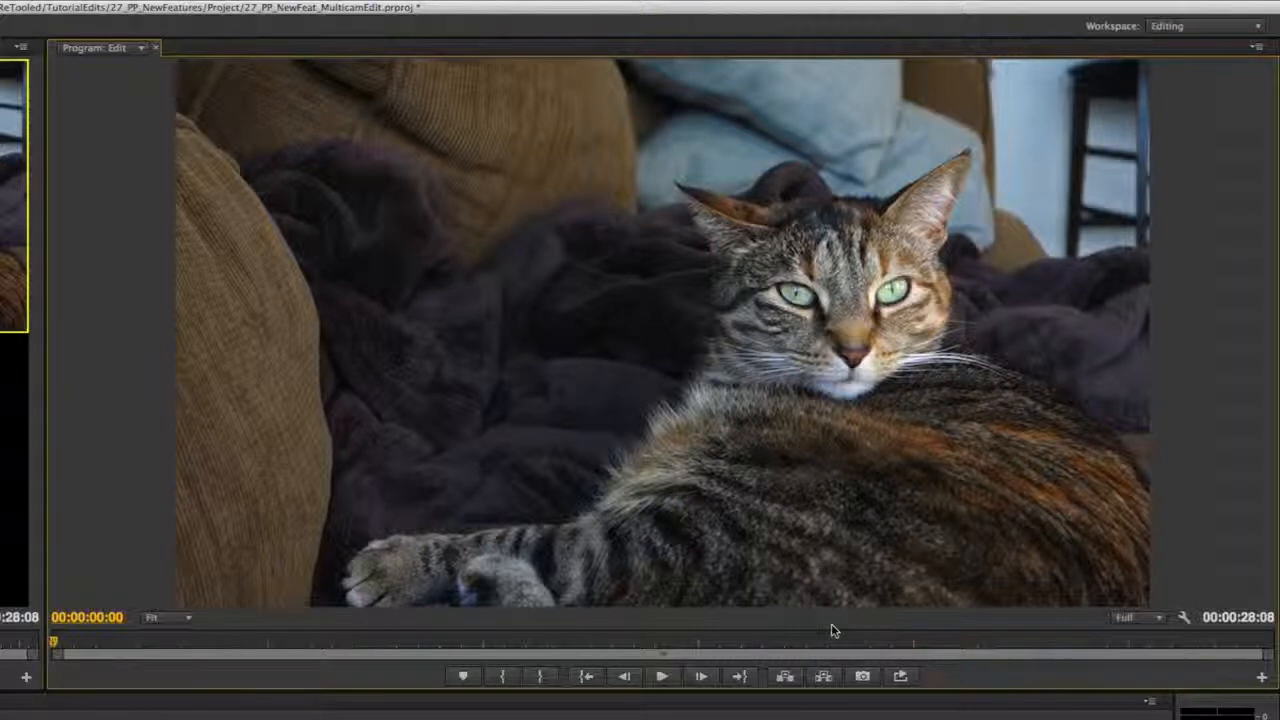
{"action": "key", "text": "shift+0"}
{"action": "key", "text": "shift+0"}
{"action": "key", "text": "shift+0"}
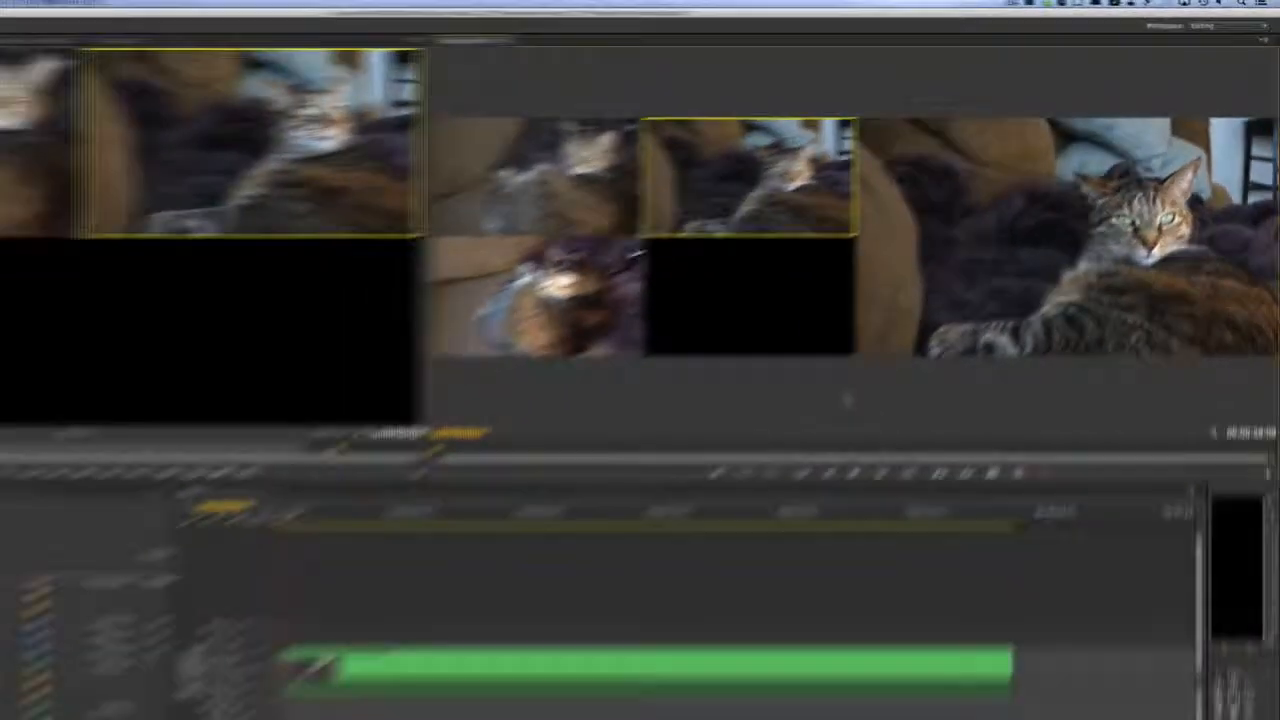
- Play and scrub through the multicam clip in the maximized Program monitor to compare the three camera angles
{"action": "key", "text": "grave"}
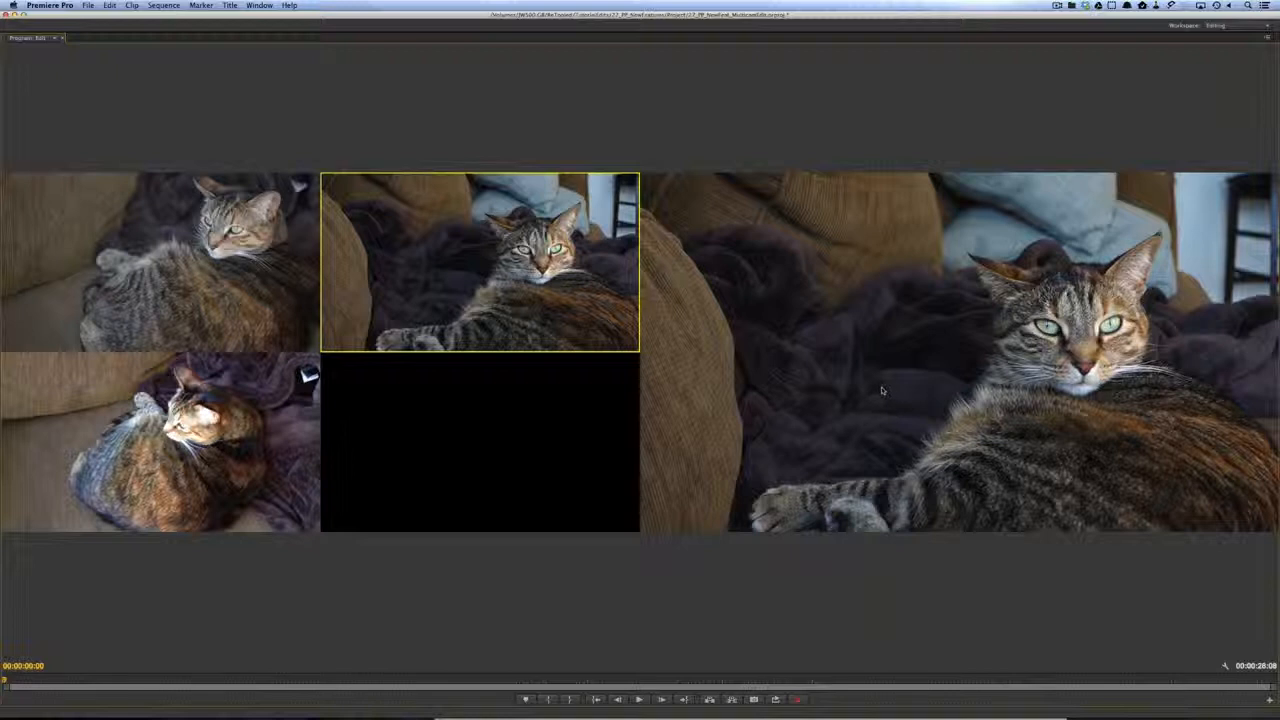
{"action": "key", "text": "space"}
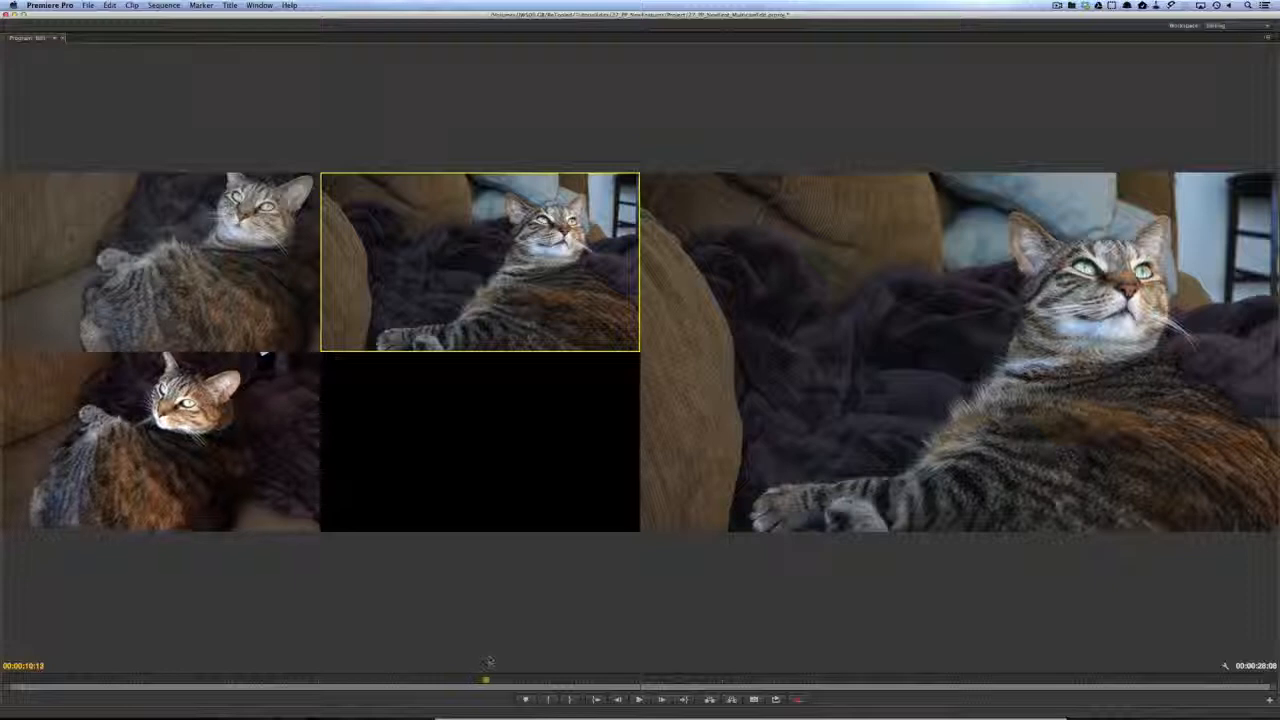
{"action": "mouse_move", "coordinate": [375, 678]}
{"action": "left_mouse_down"}
{"action": "mouse_move", "coordinate": [337, 678]}
{"action": "mouse_move", "coordinate": [389, 680]}
{"action": "left_mouse_up"}
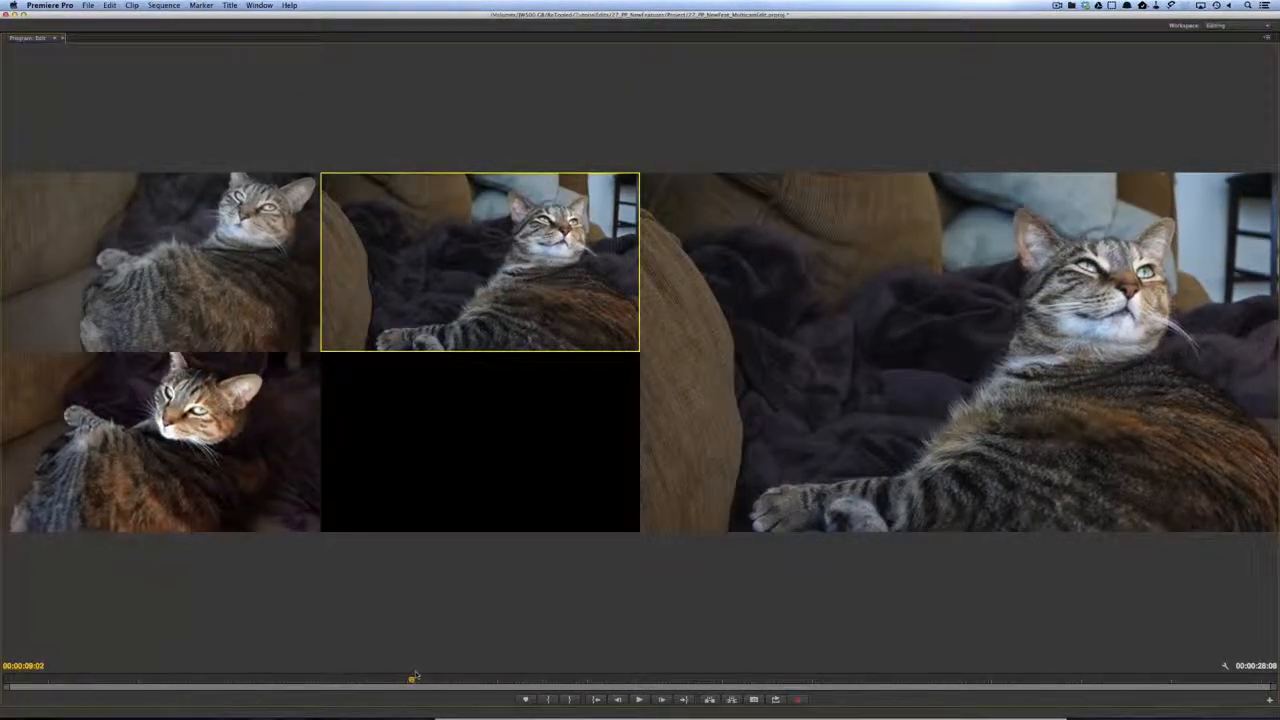
{"action": "mouse_move", "coordinate": [485, 666]}
{"action": "left_mouse_down"}
{"action": "mouse_move", "coordinate": [511, 665]}
{"action": "mouse_move", "coordinate": [346, 674]}
{"action": "mouse_move", "coordinate": [473, 661]}
{"action": "left_mouse_up"}
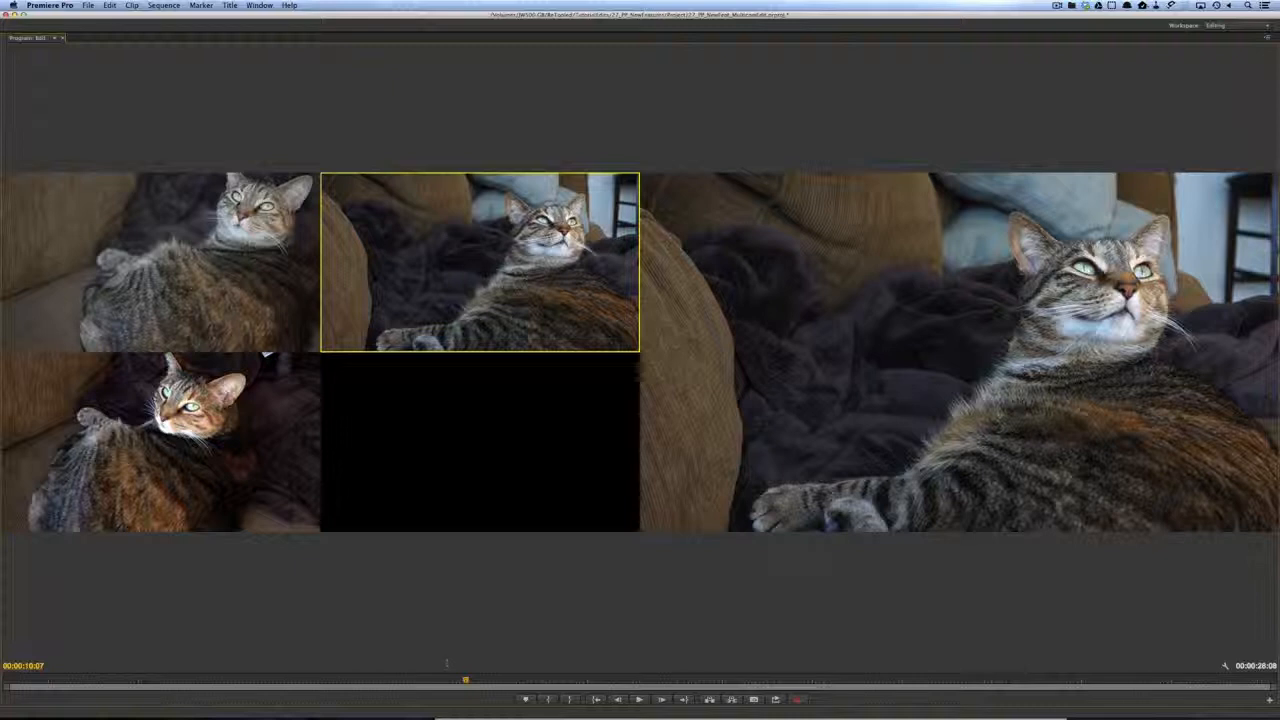
- Restore the full panel layout and widen the Program monitor by narrowing the Source monitor beside it
{"action": "key", "text": "grave"}
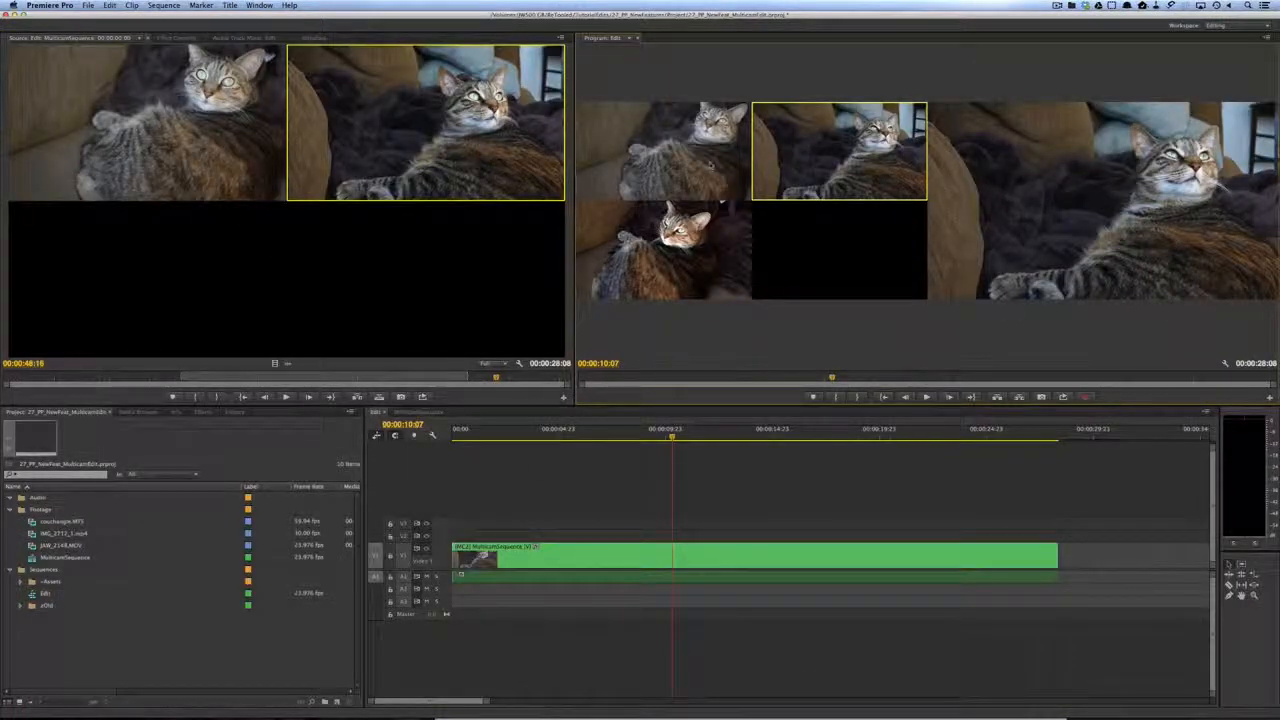
{"action": "left_click_drag", "start_coordinate": [576, 157], "coordinate": [237, 157]}
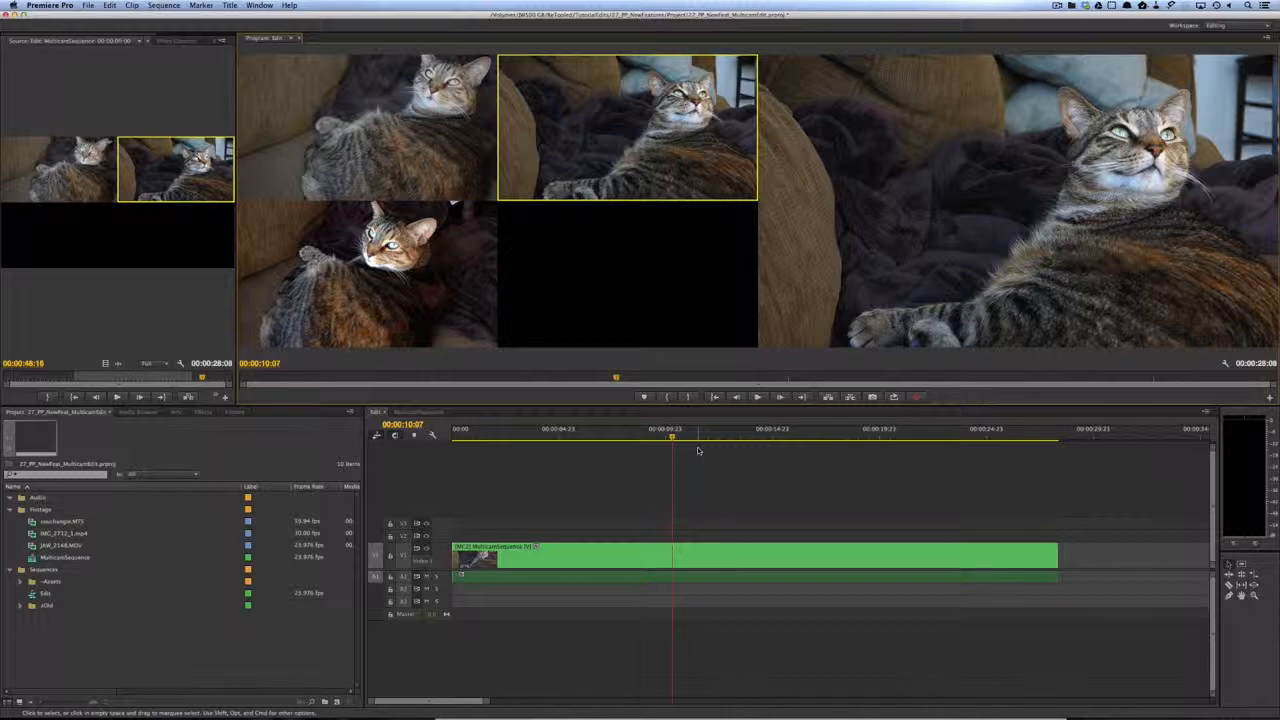
- Look up the keyboard shortcuts for the camera-switching commands by filtering the shortcut list for "camera"
{"action": "key", "text": "alt+super+k"}
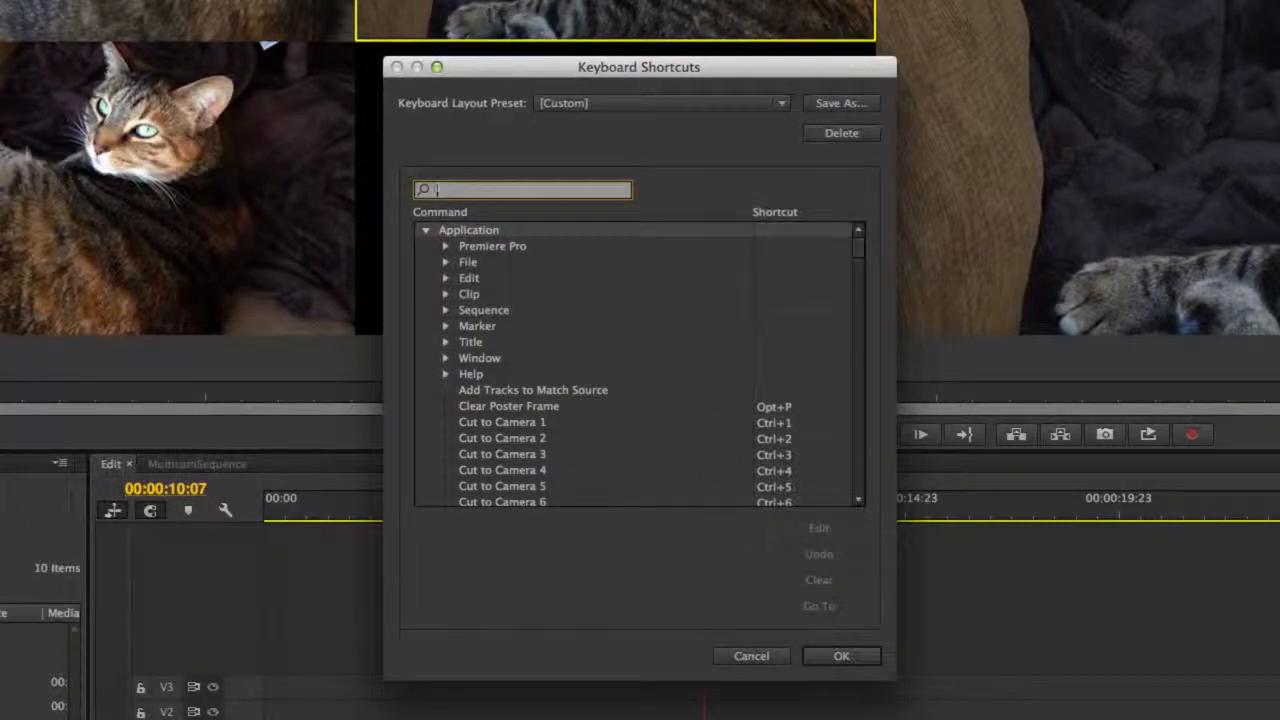
{"action": "type", "text": "c"}
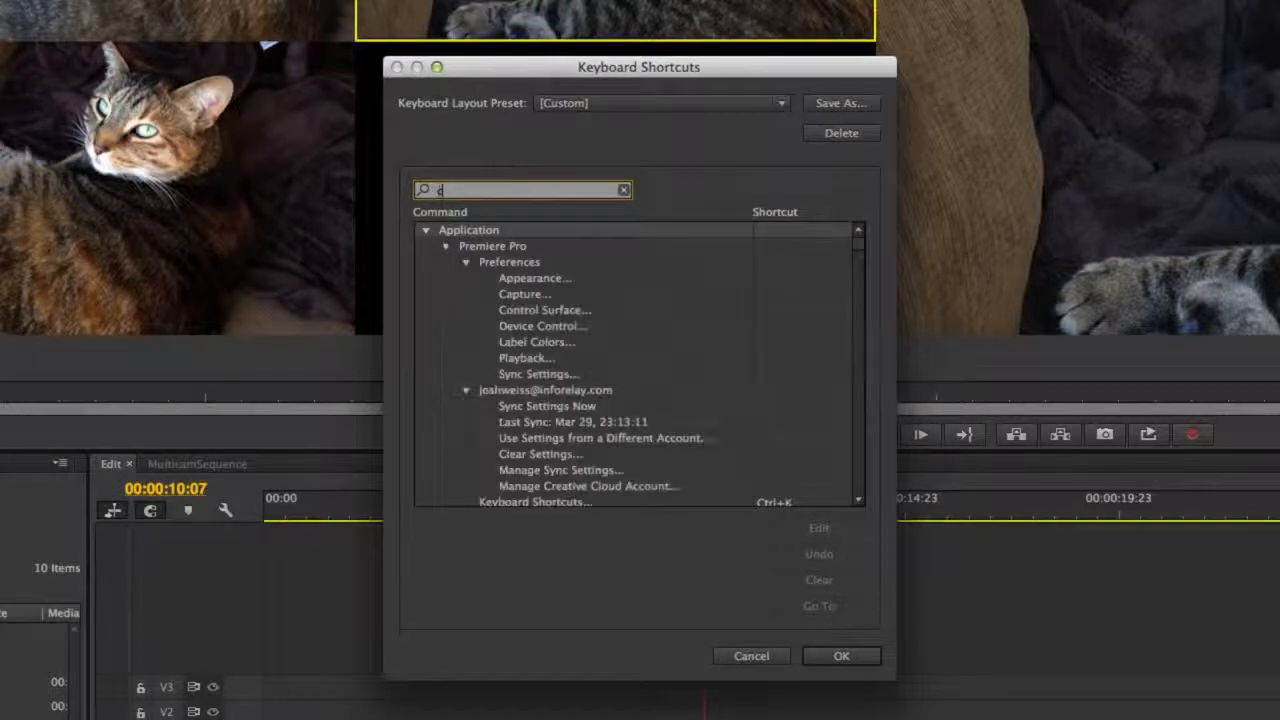
{"action": "type", "text": "amera"}
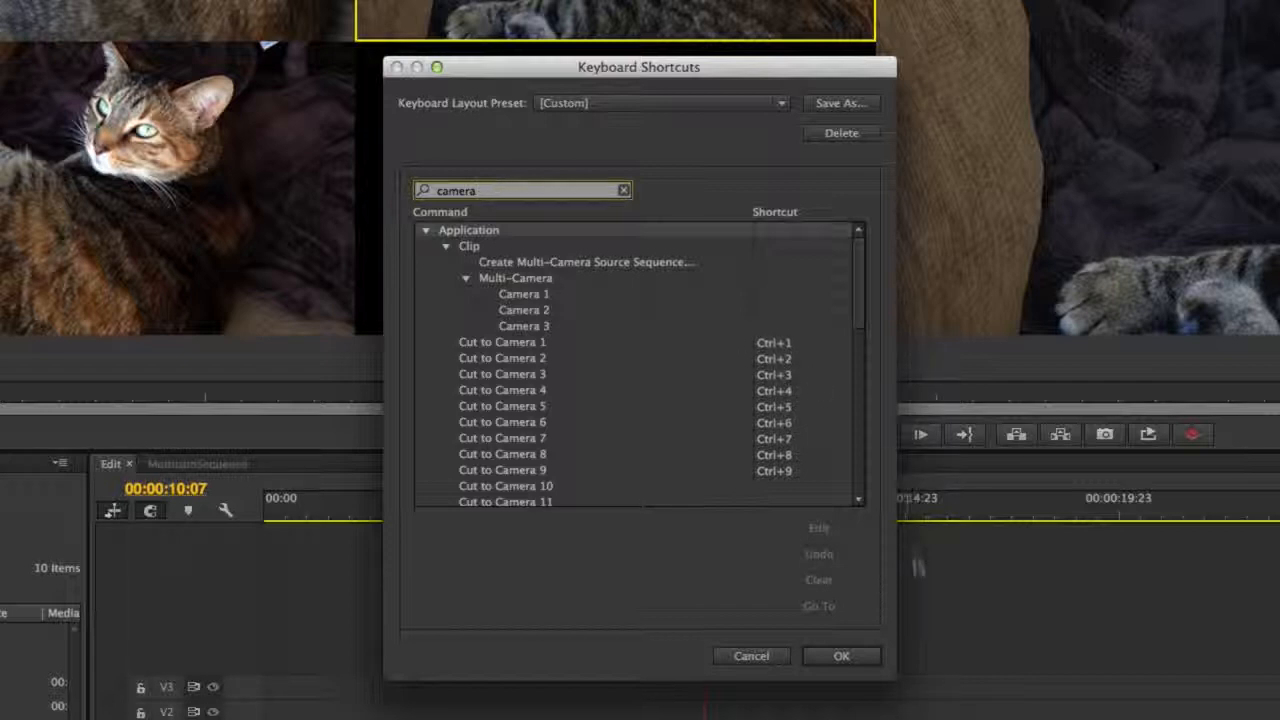
{"action": "left_click", "coordinate": [842, 658]}
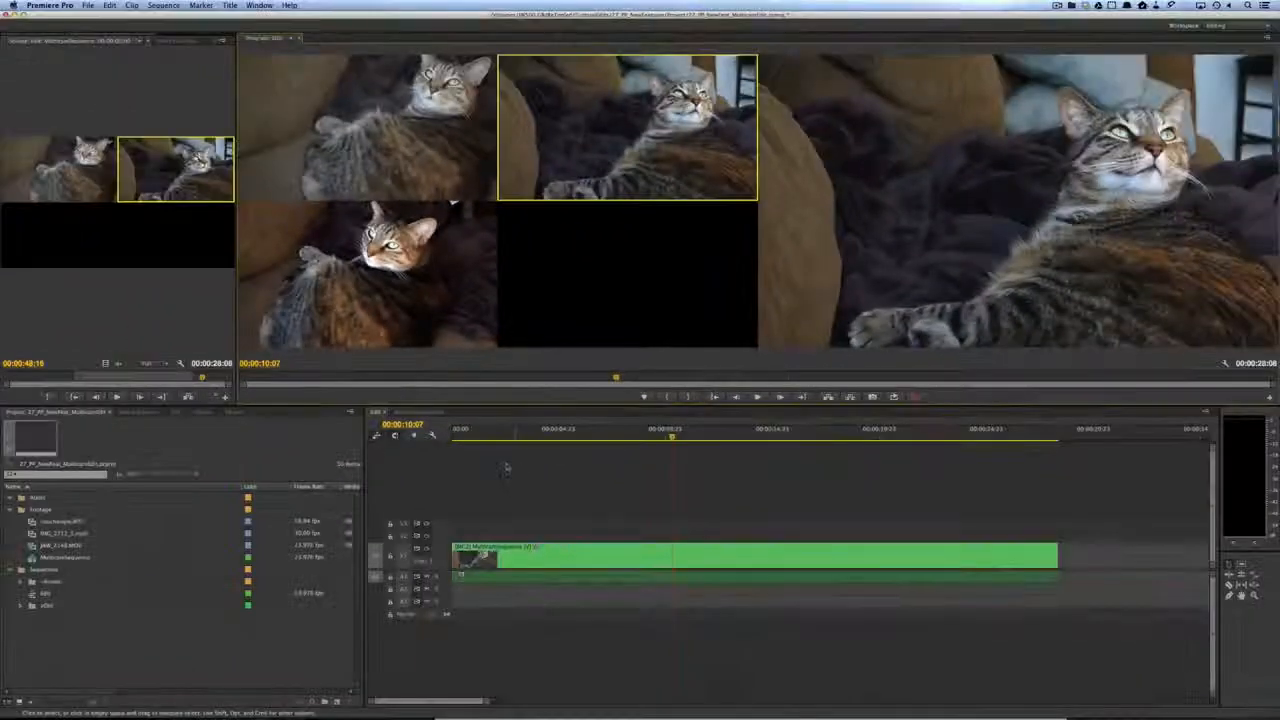
- Record live camera cuts from the sequence start in the maximized Program monitor, switching to cameras 1, 3, 2, 1, 3, 2, 1, 3, 2, 1
{"action": "key", "text": "Home"}
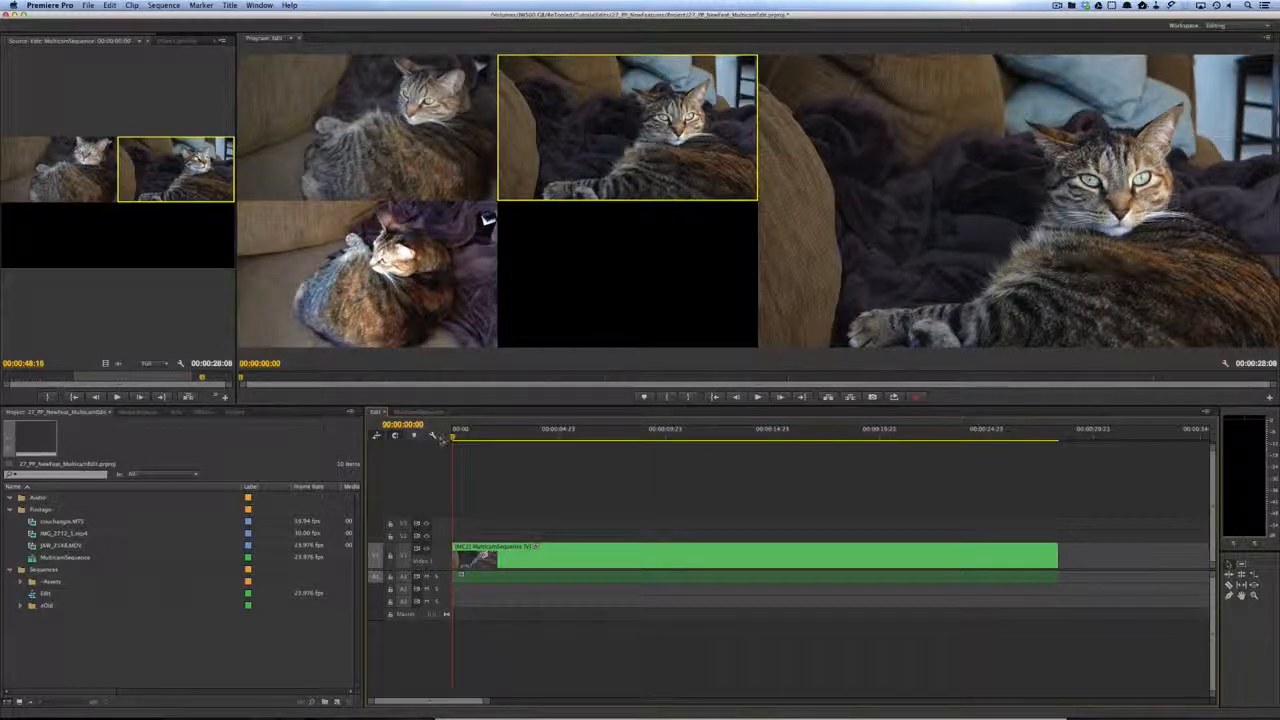
{"action": "key", "text": "grave"}
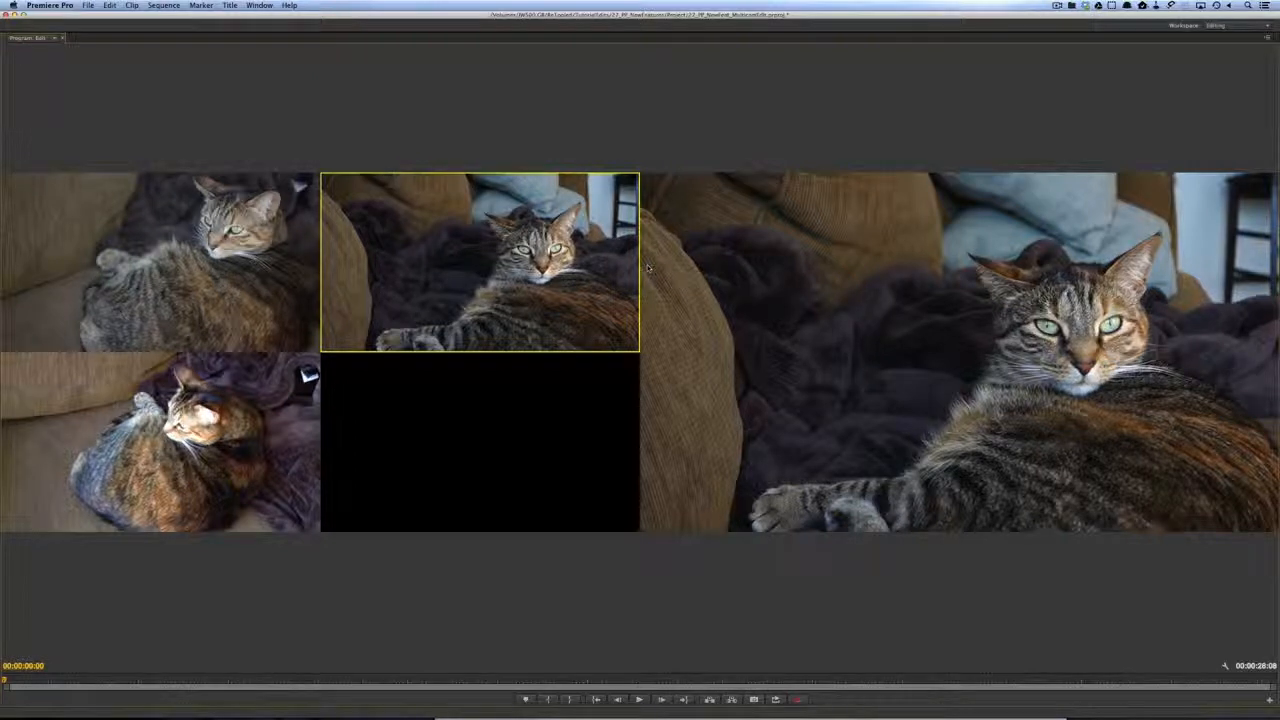
{"action": "key", "text": "space"}
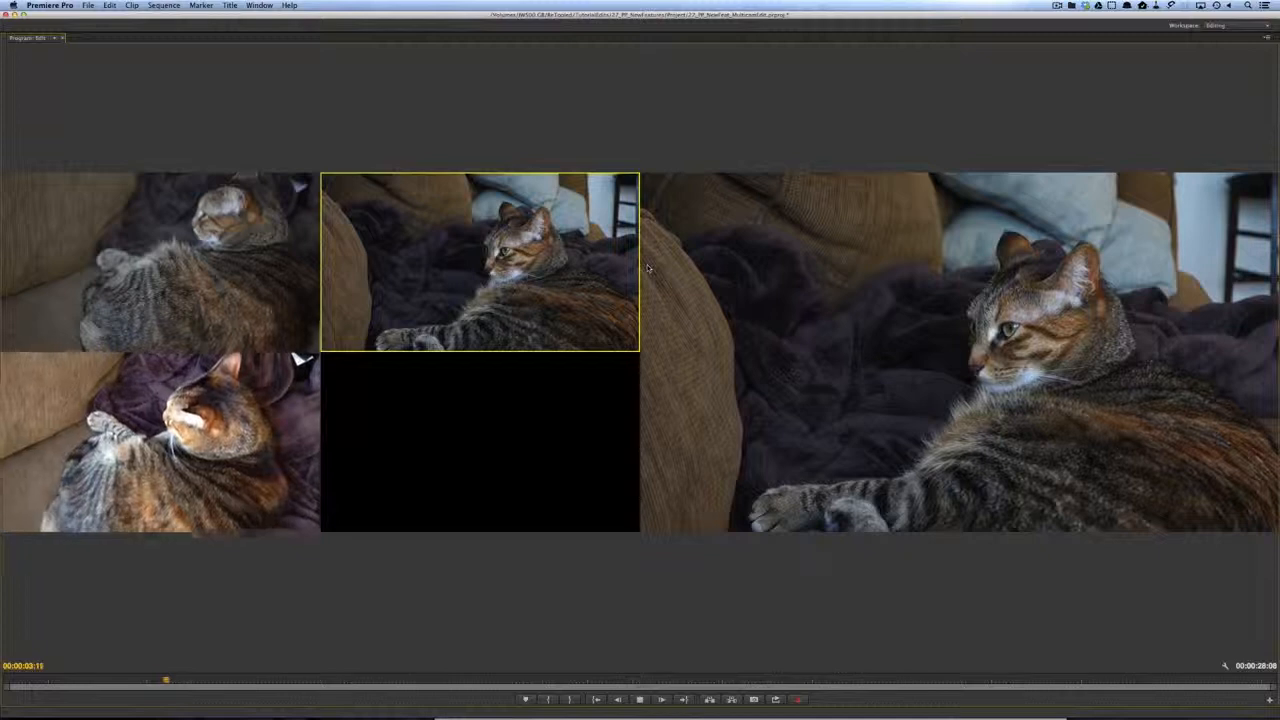
{"action": "key", "text": "1"}
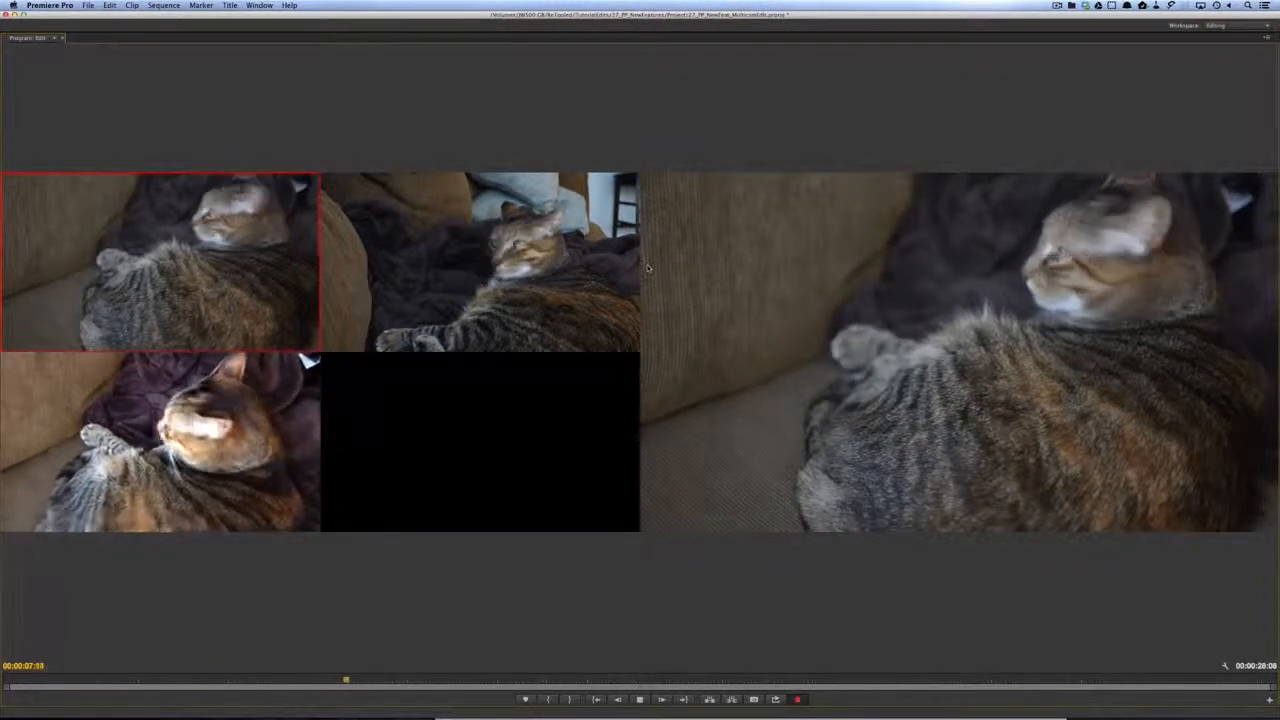
{"action": "key", "text": "3"}
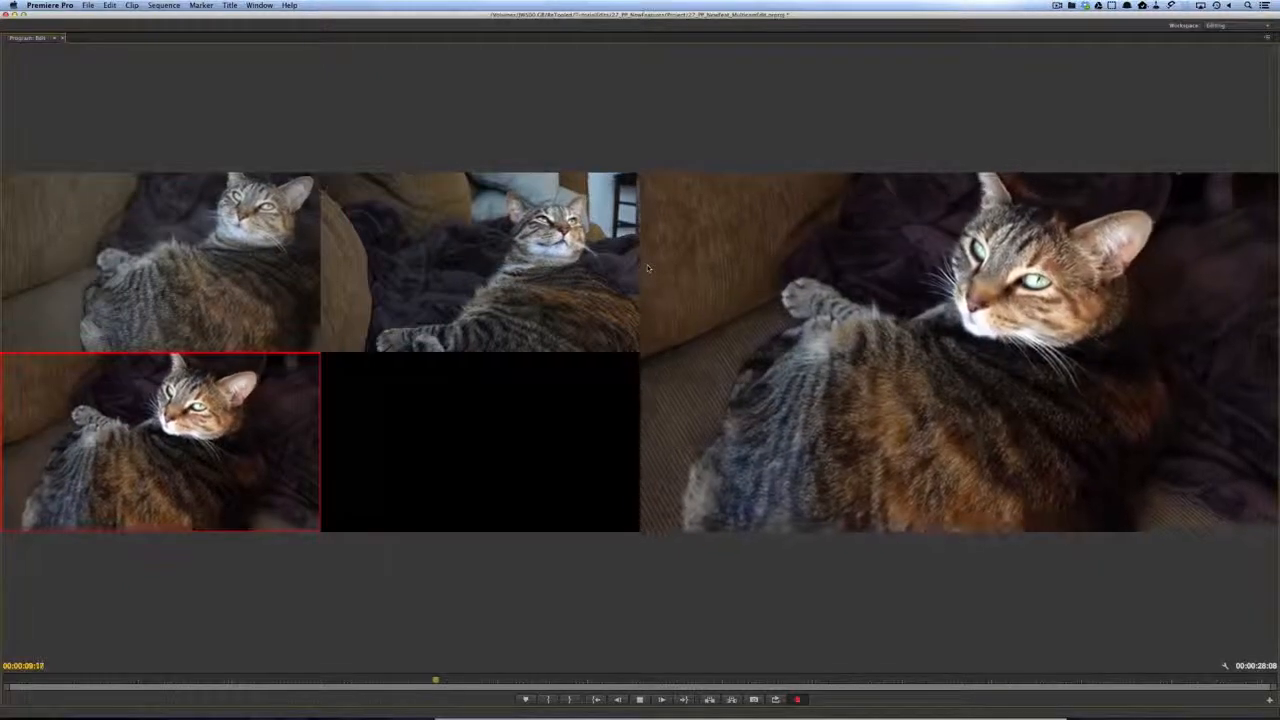
{"action": "key", "text": "2"}
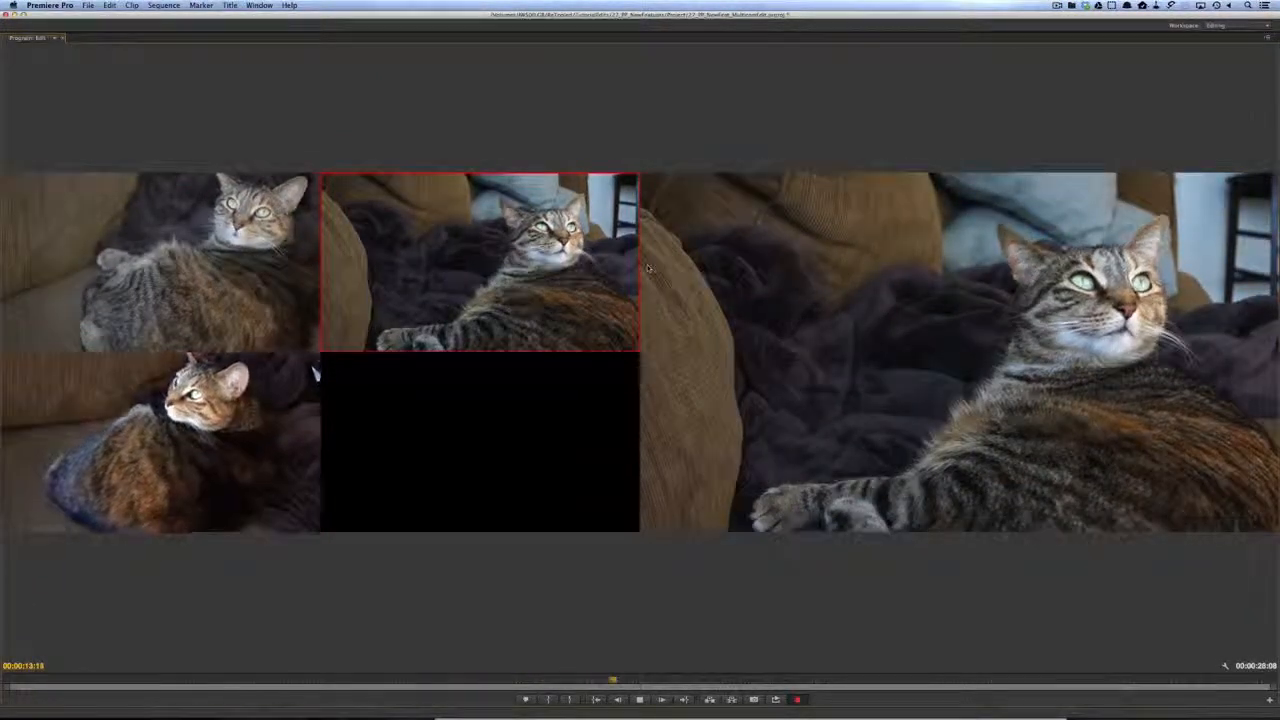
{"action": "key", "text": "1"}
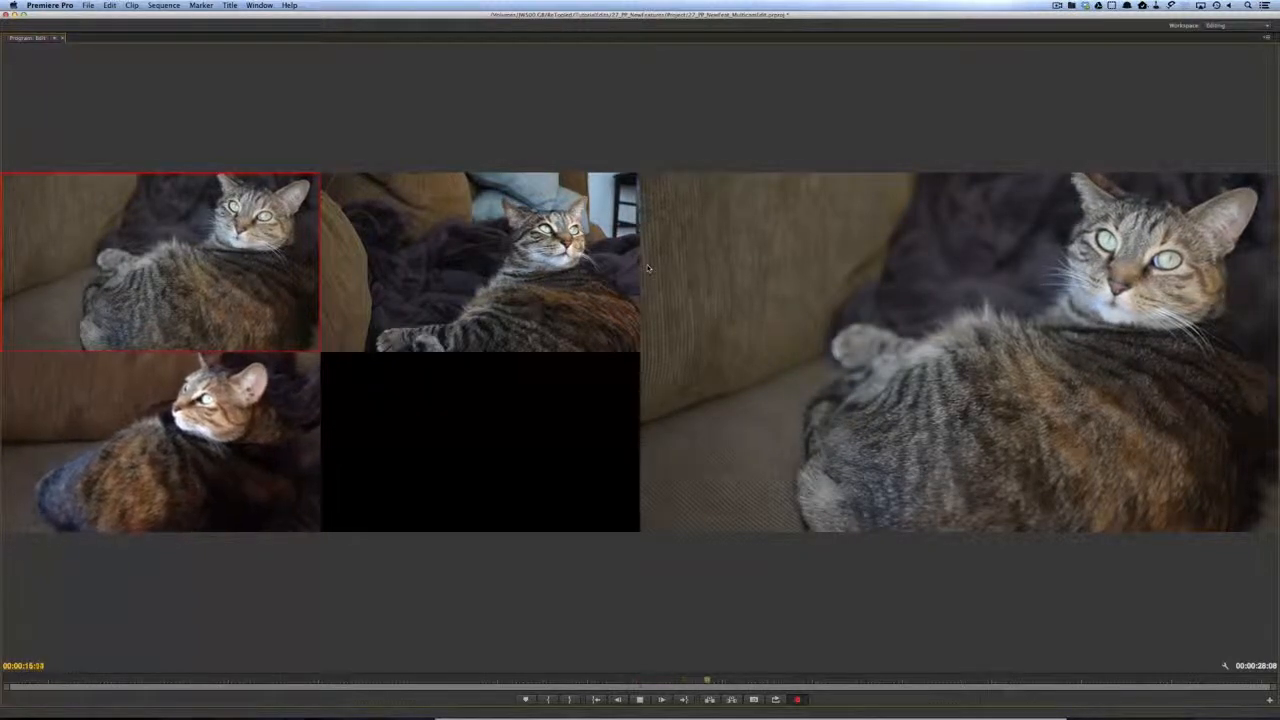
{"action": "key", "text": "3"}
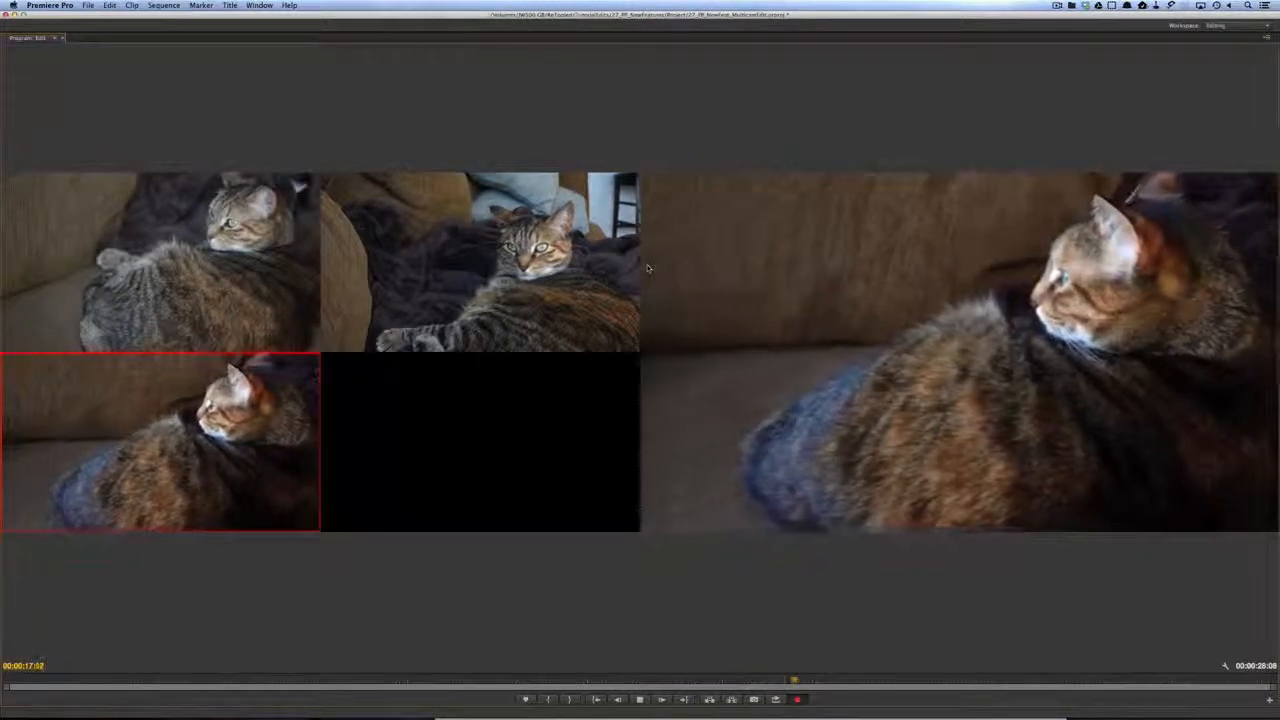
{"action": "key", "text": "2"}
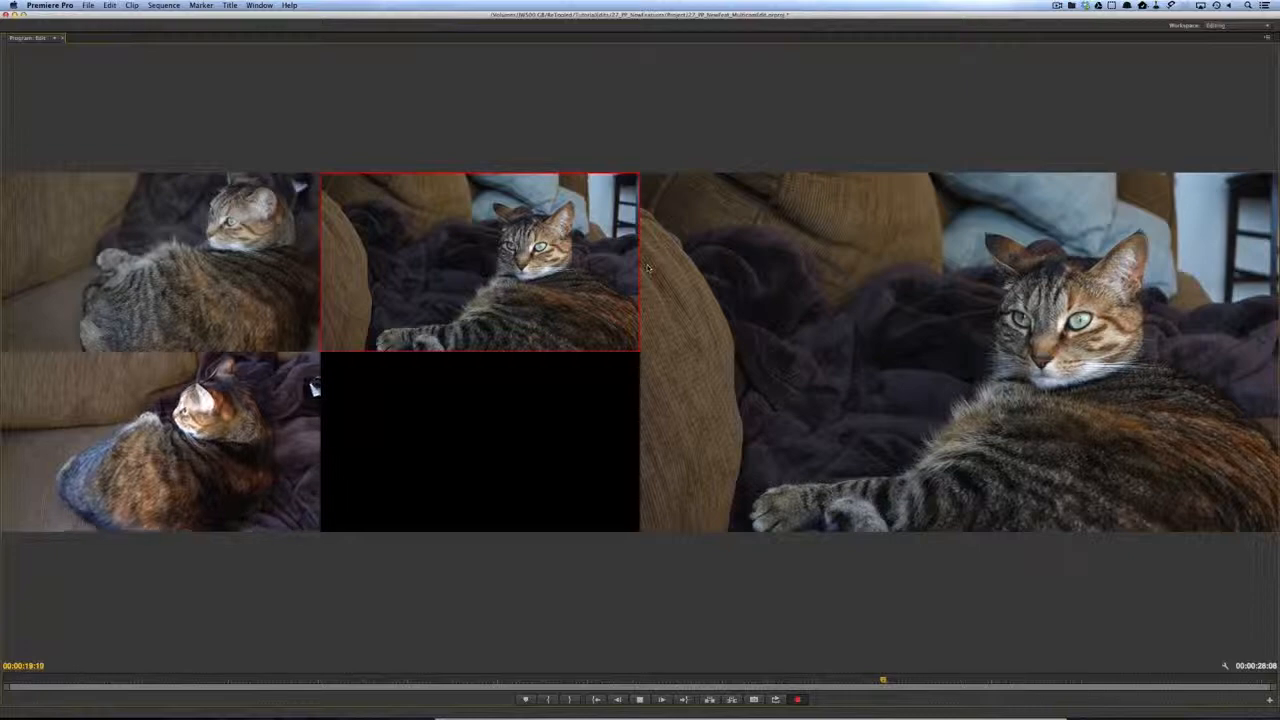
{"action": "key", "text": "1"}
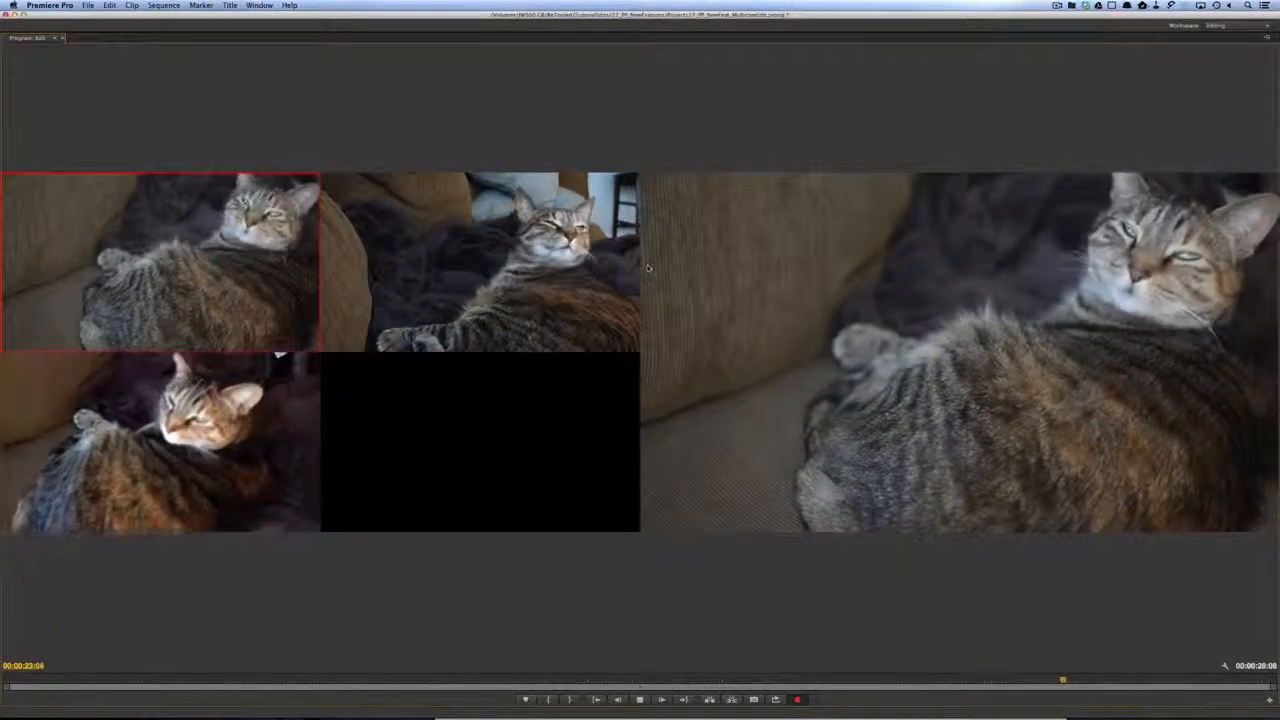
{"action": "key", "text": "3"}
{"action": "key", "text": "2"}
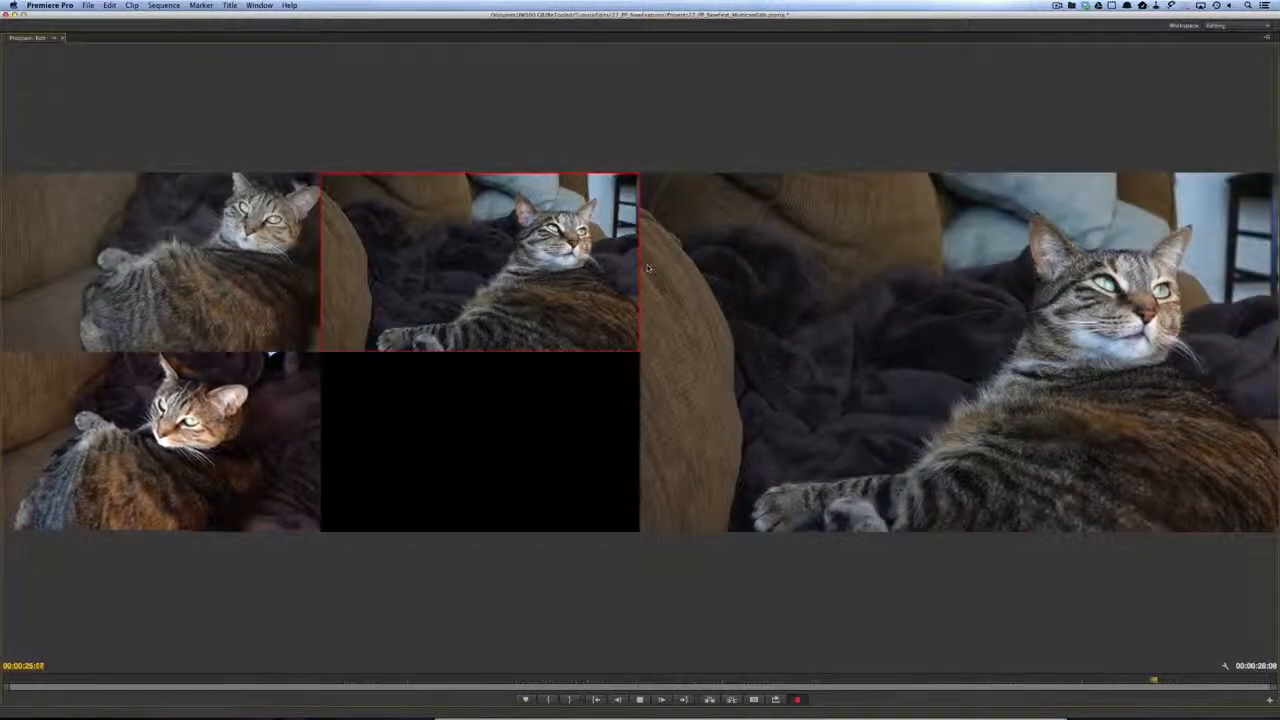
{"action": "key", "text": "1"}
{"action": "key", "text": "space"}
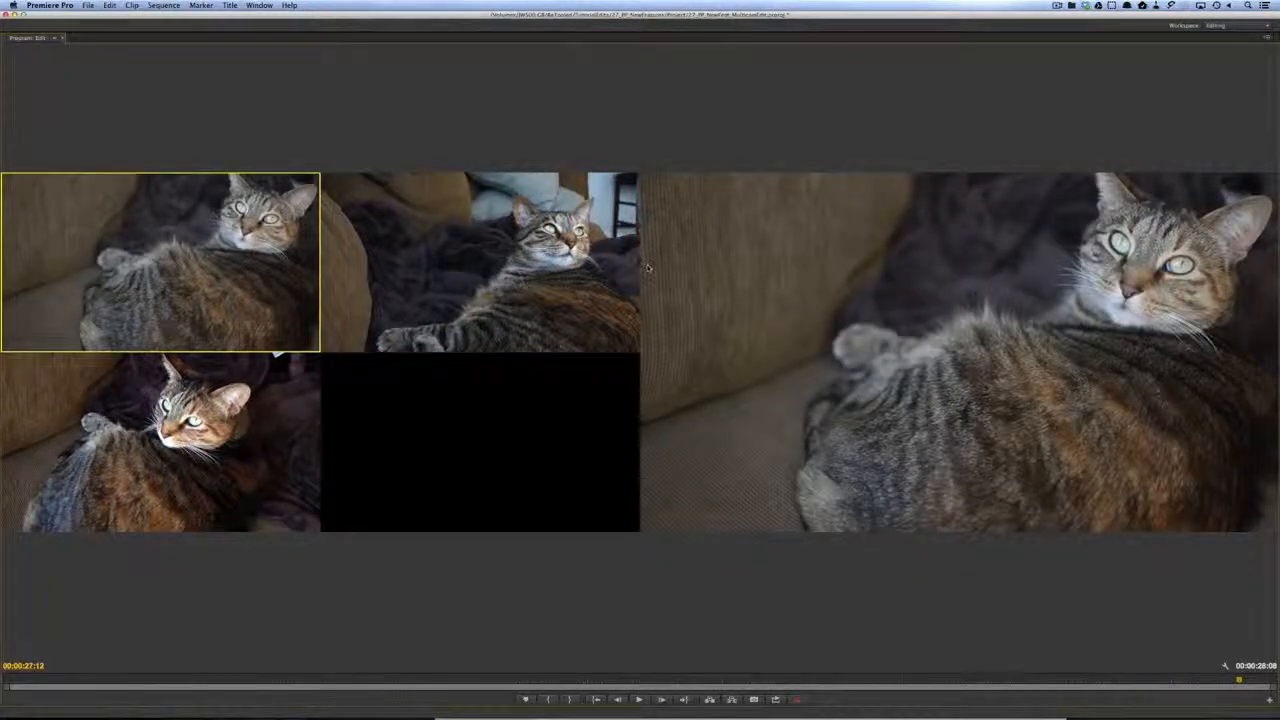
{"action": "key", "text": "grave"}
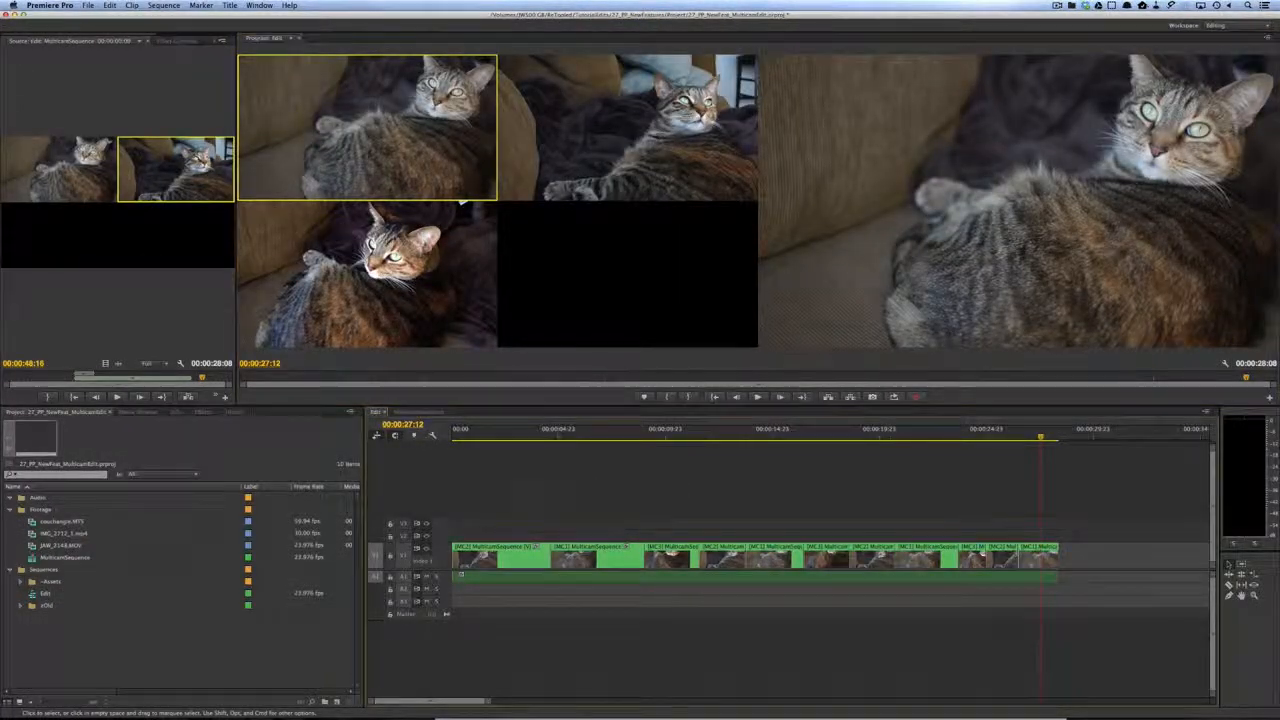
- Play back the Edit sequence from its start to review the recorded camera cuts
{"action": "key", "text": "Home"}
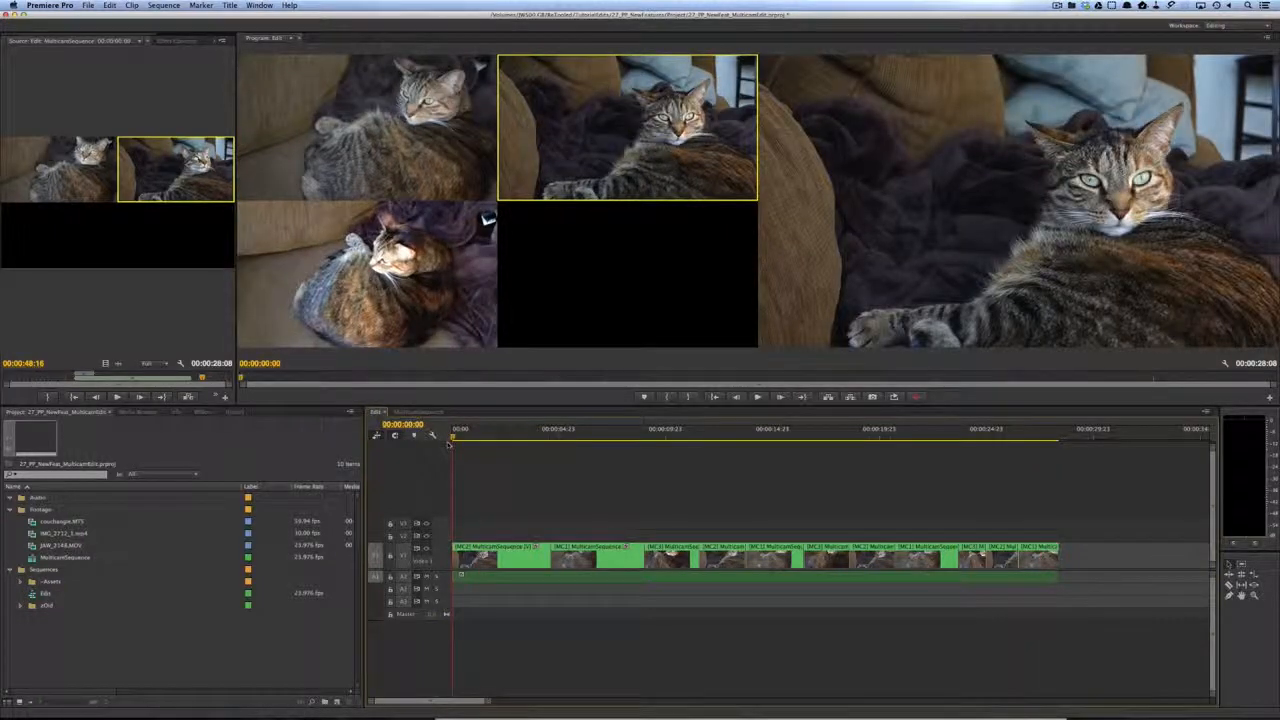
{"action": "key", "text": "space"}
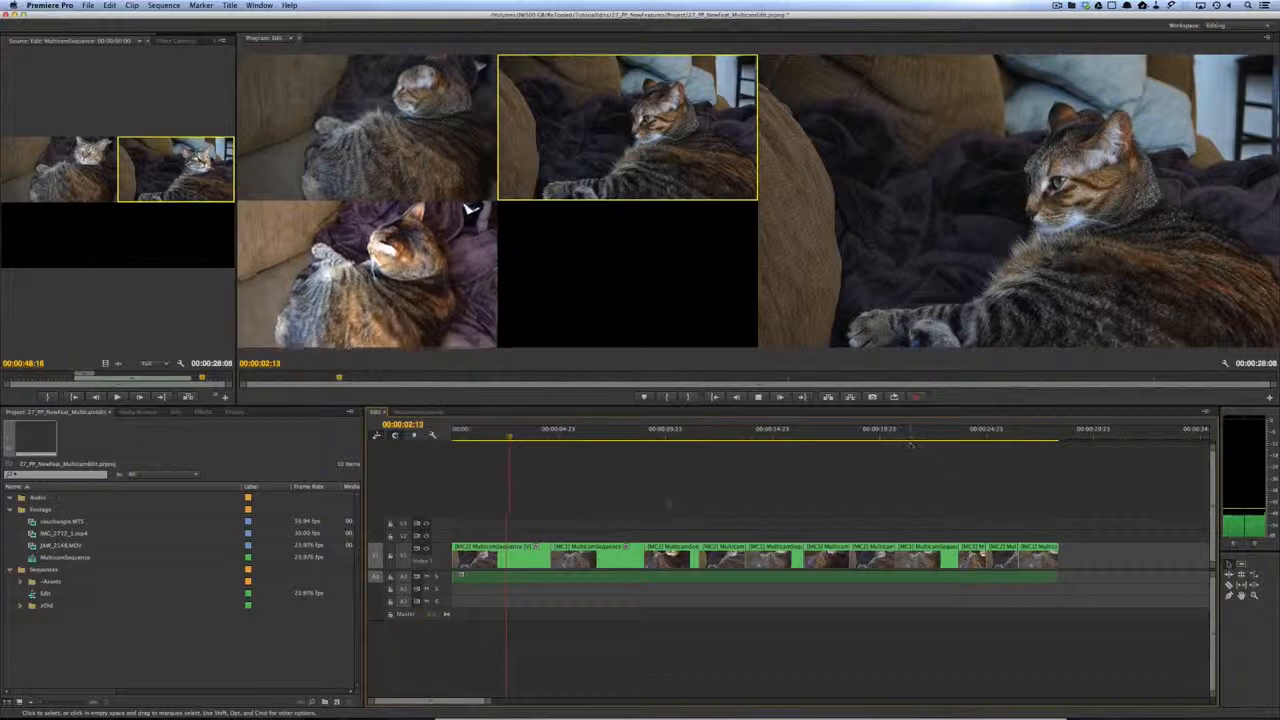
{"action": "key", "text": "1"}
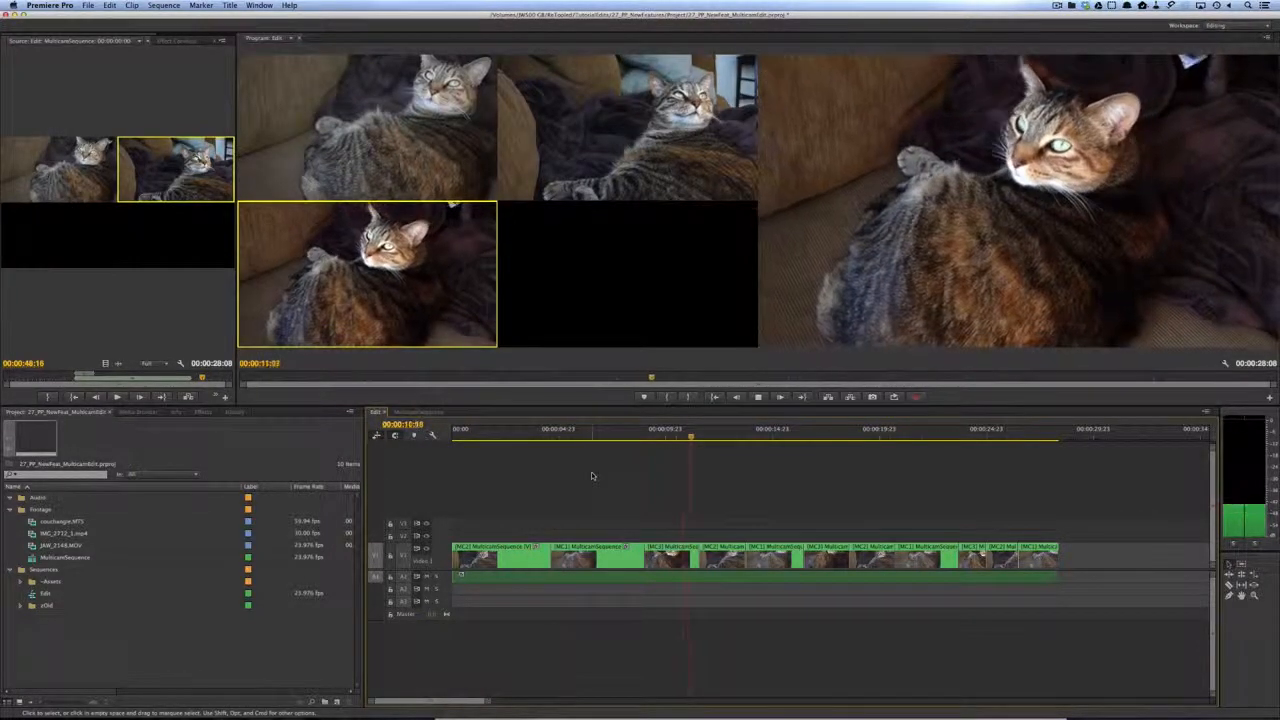
{"action": "key", "text": "2"}
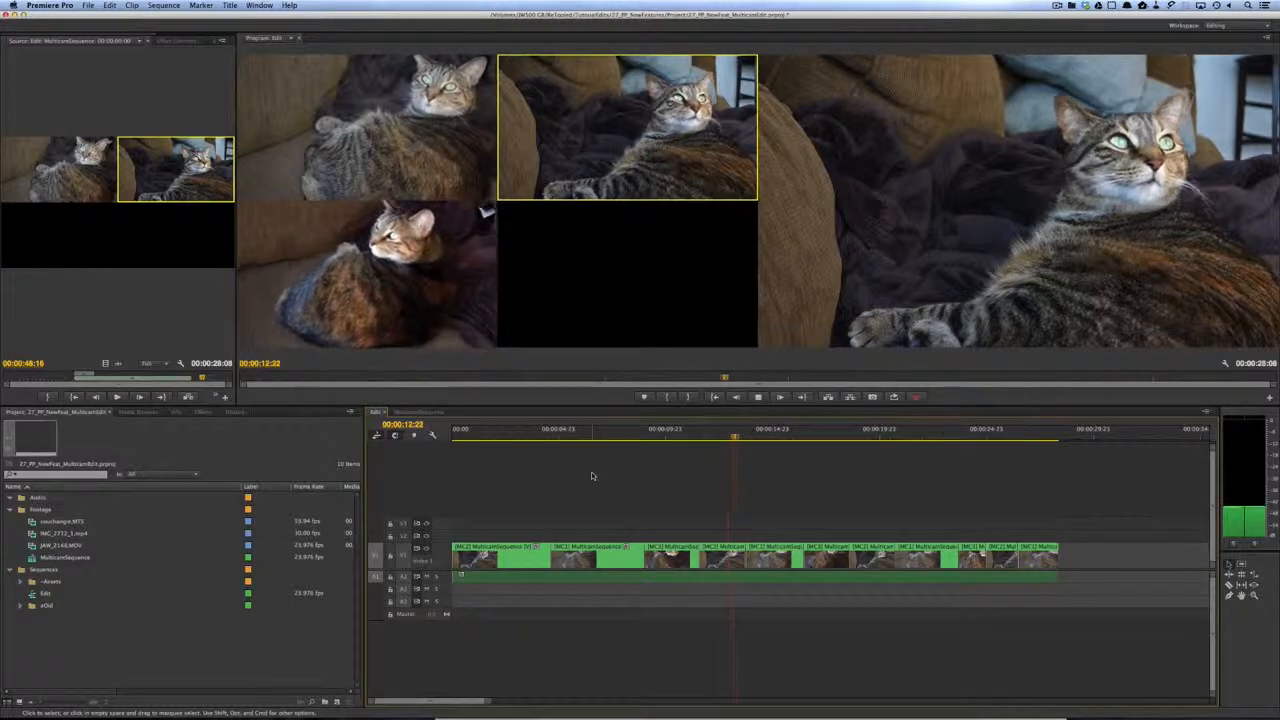
- Examine the camera labels of the recorded cuts by selecting individual V1 clips and viewing the camera 3 clip at 00:00:09:11
{"action": "key", "text": "1"}
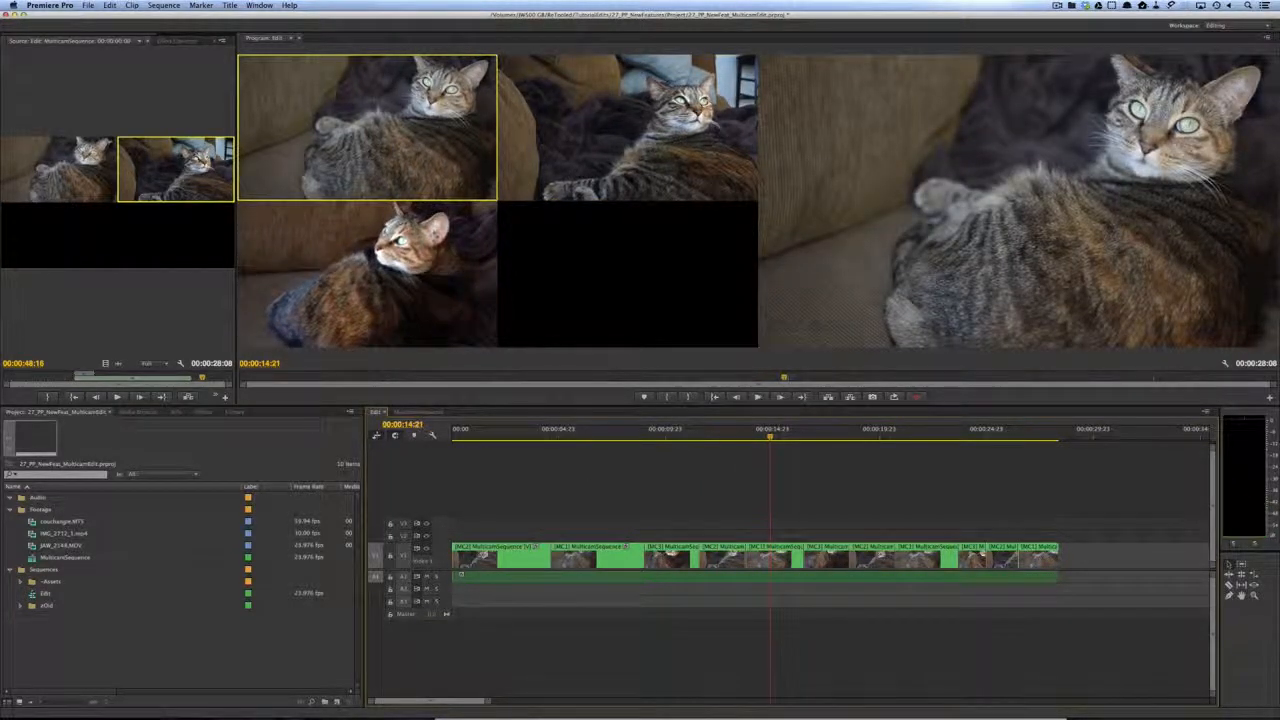
{"action": "key", "text": "="}
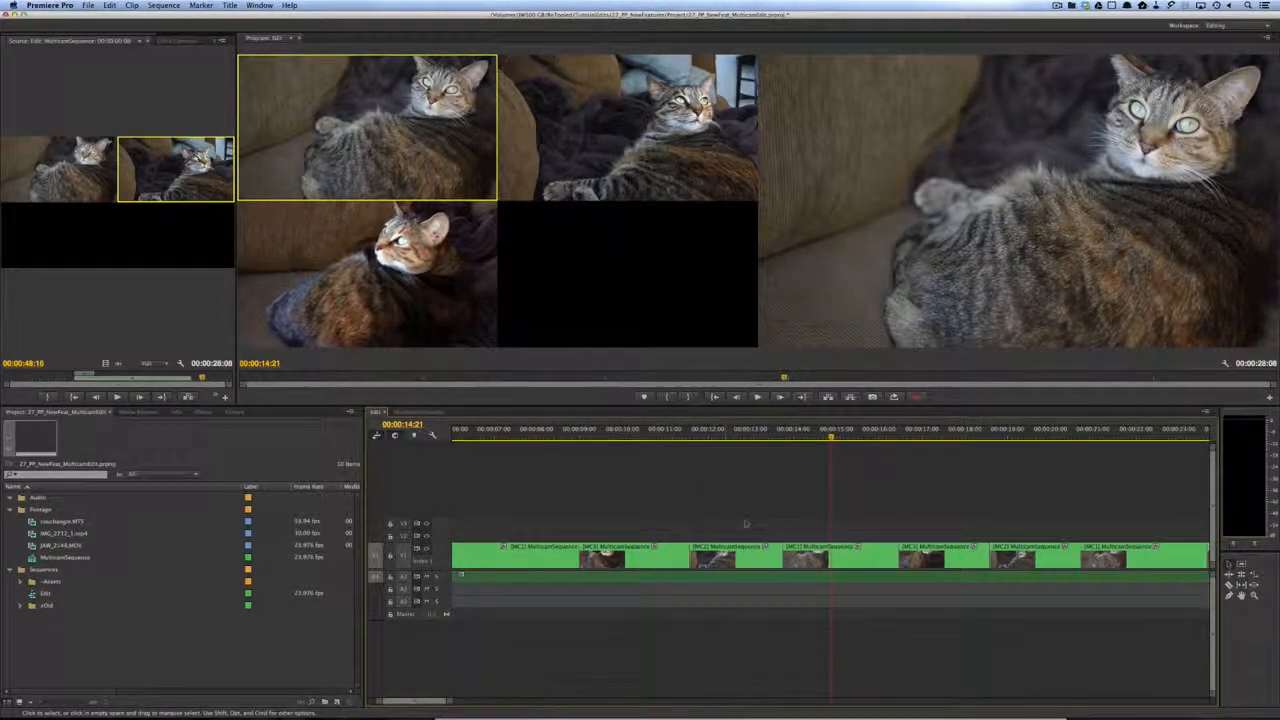
{"action": "left_click", "coordinate": [612, 553]}
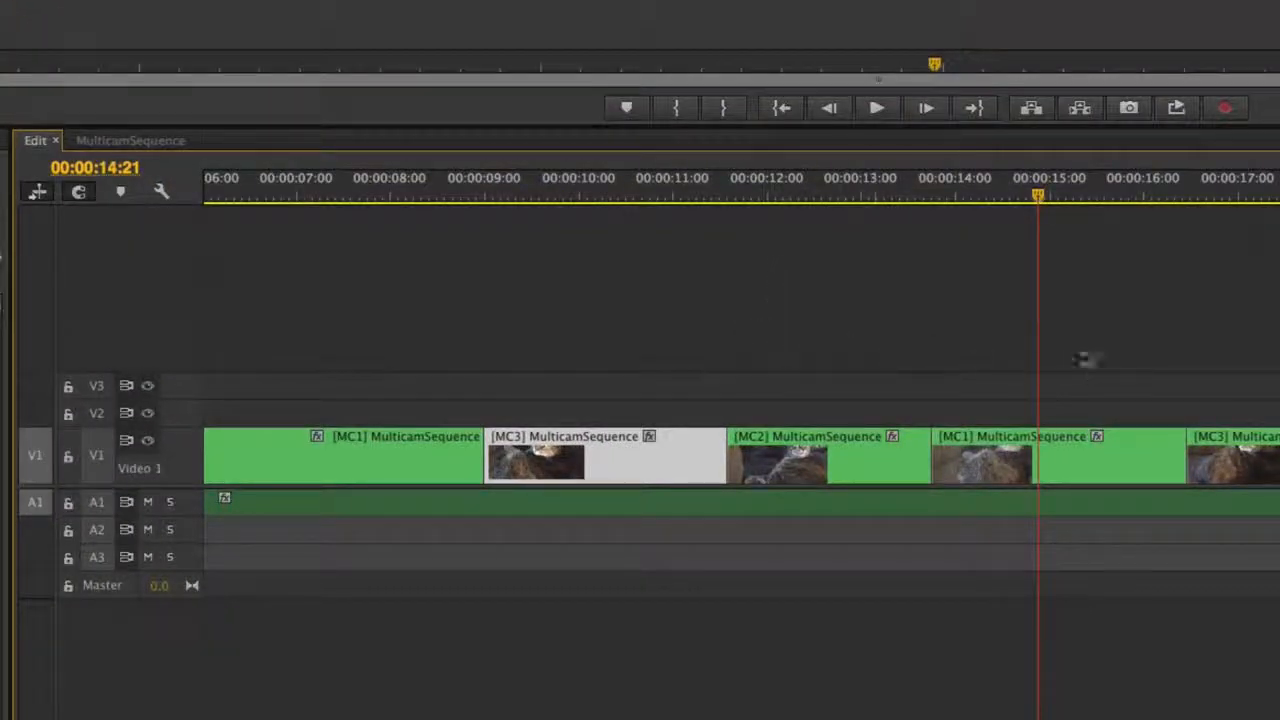
{"action": "left_click", "coordinate": [976, 380]}
{"action": "left_click", "coordinate": [974, 444]}
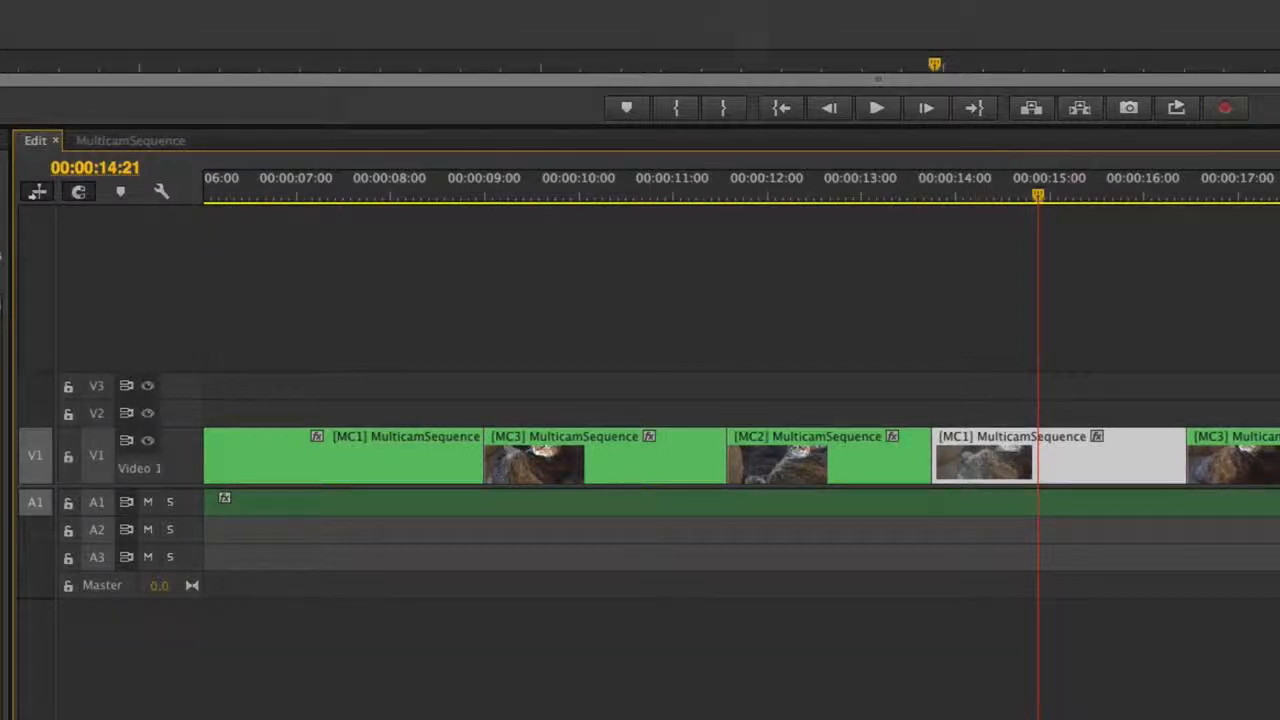
{"action": "left_click", "coordinate": [758, 196]}
{"action": "left_click", "coordinate": [852, 390]}
{"action": "left_click", "coordinate": [830, 455]}
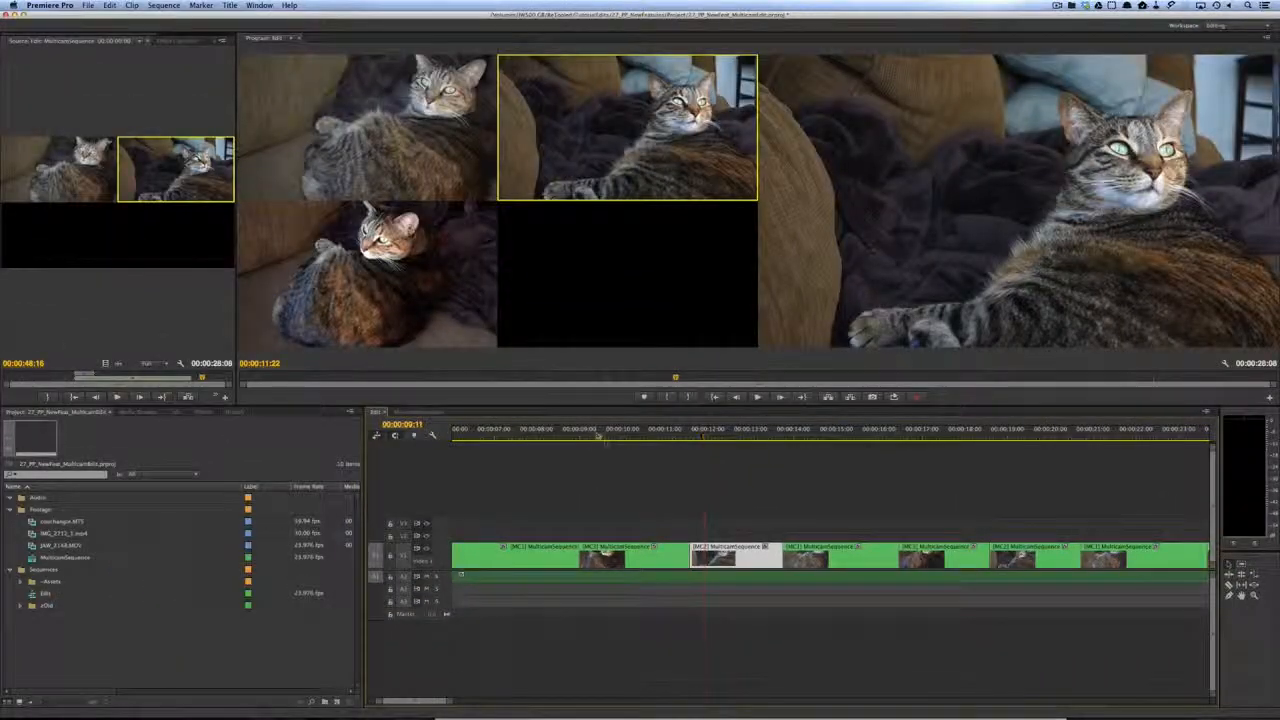
{"action": "left_click", "coordinate": [598, 430]}
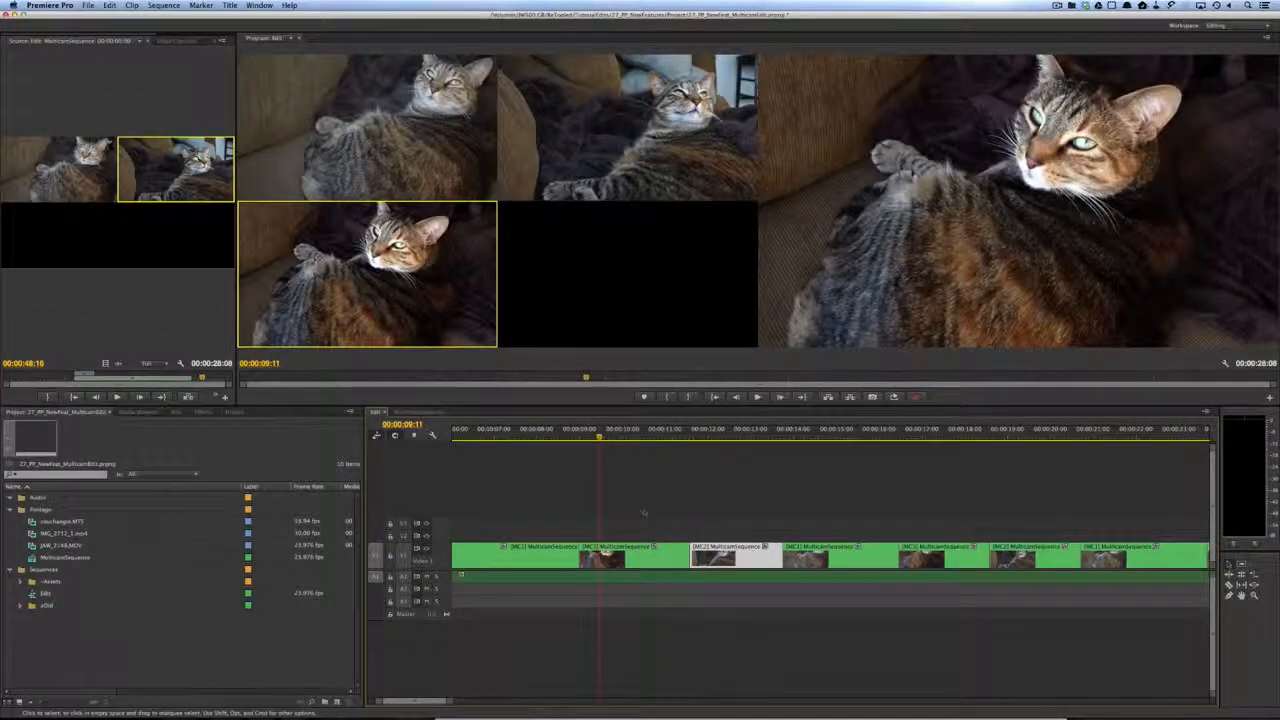
{"action": "key", "text": "minus"}
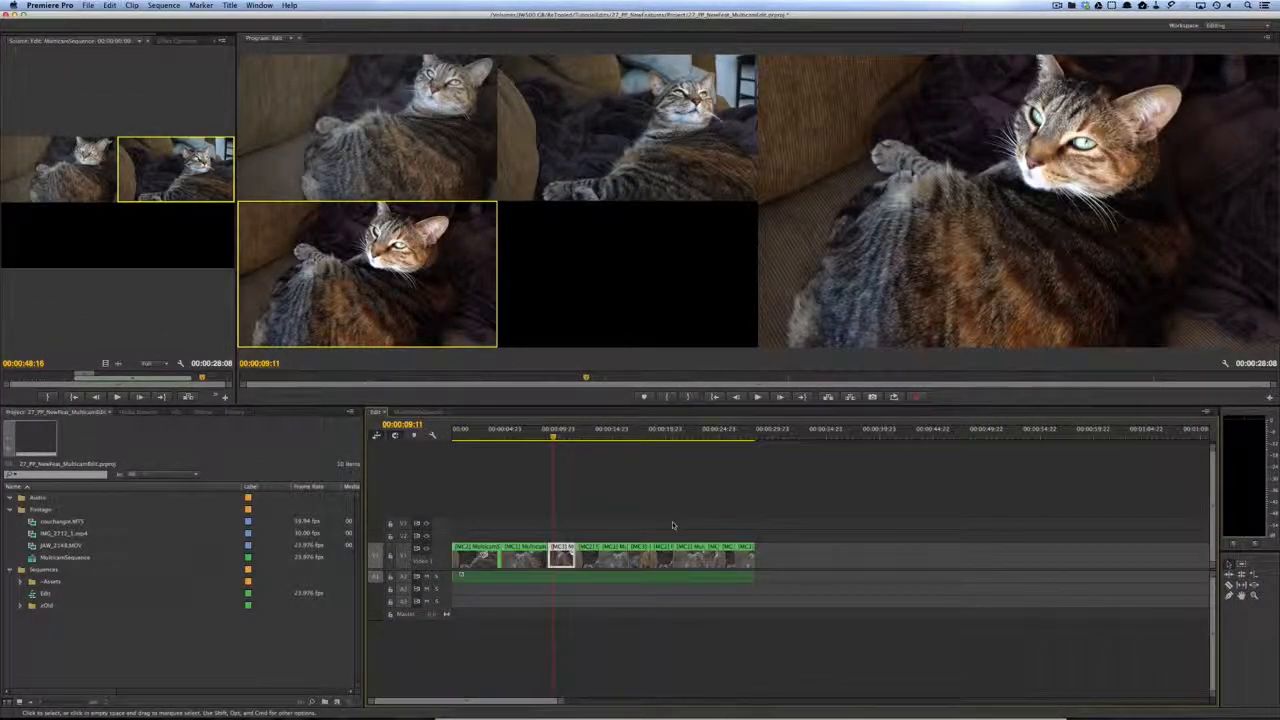
{"action": "key", "text": "equal"}
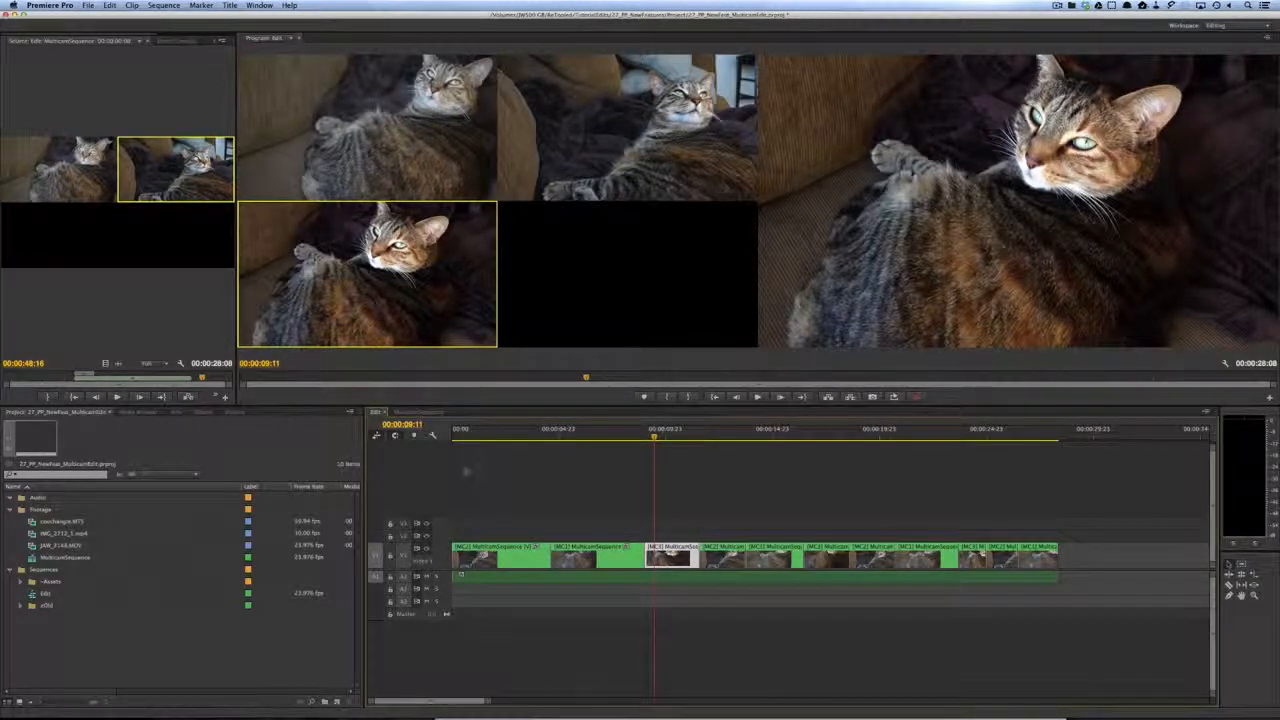
- Switch the first multi-camera clip at the start of the Edit sequence to Camera 3
{"action": "key", "text": "Home"}
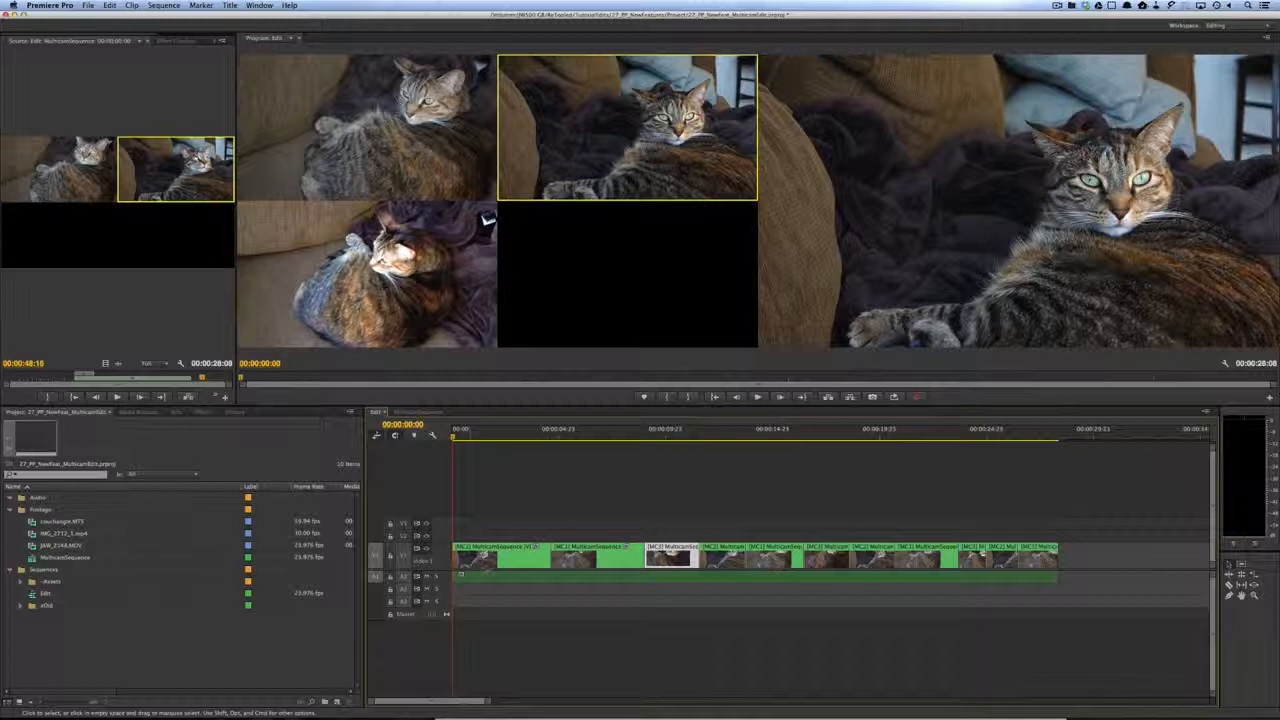
{"action": "right_click", "coordinate": [500, 557]}
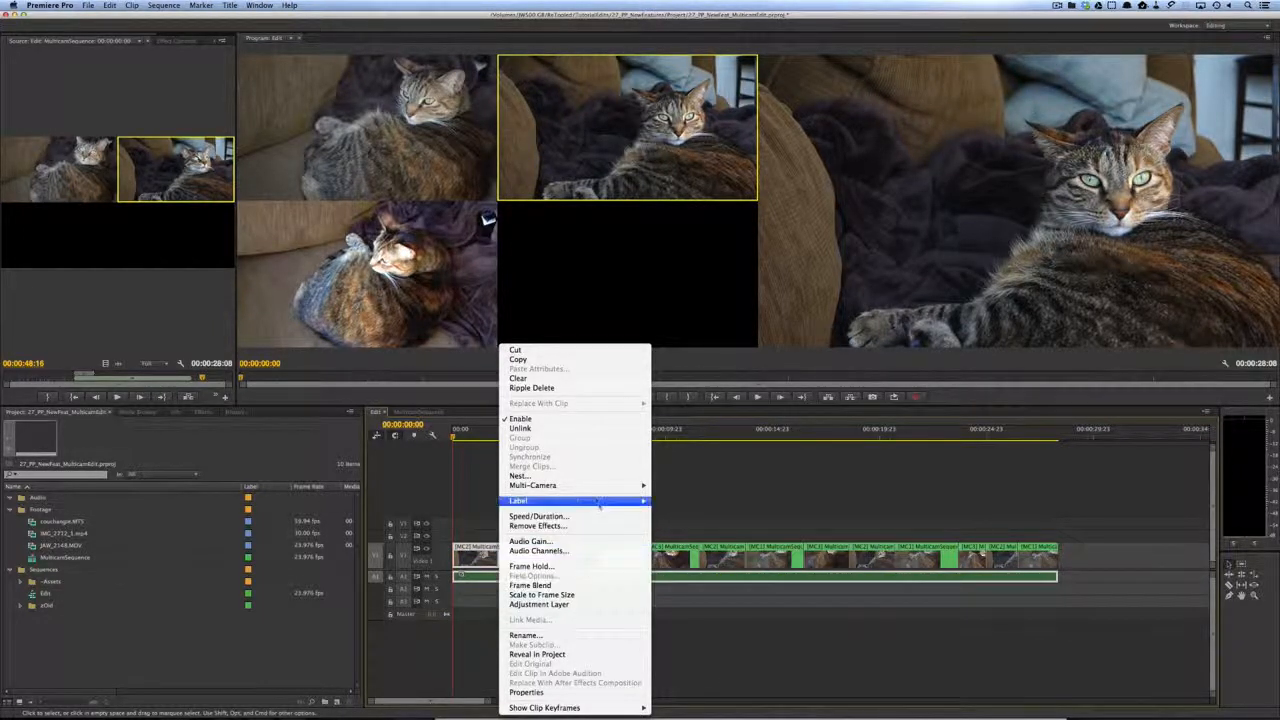
{"action": "mouse_move", "coordinate": [594, 490]}
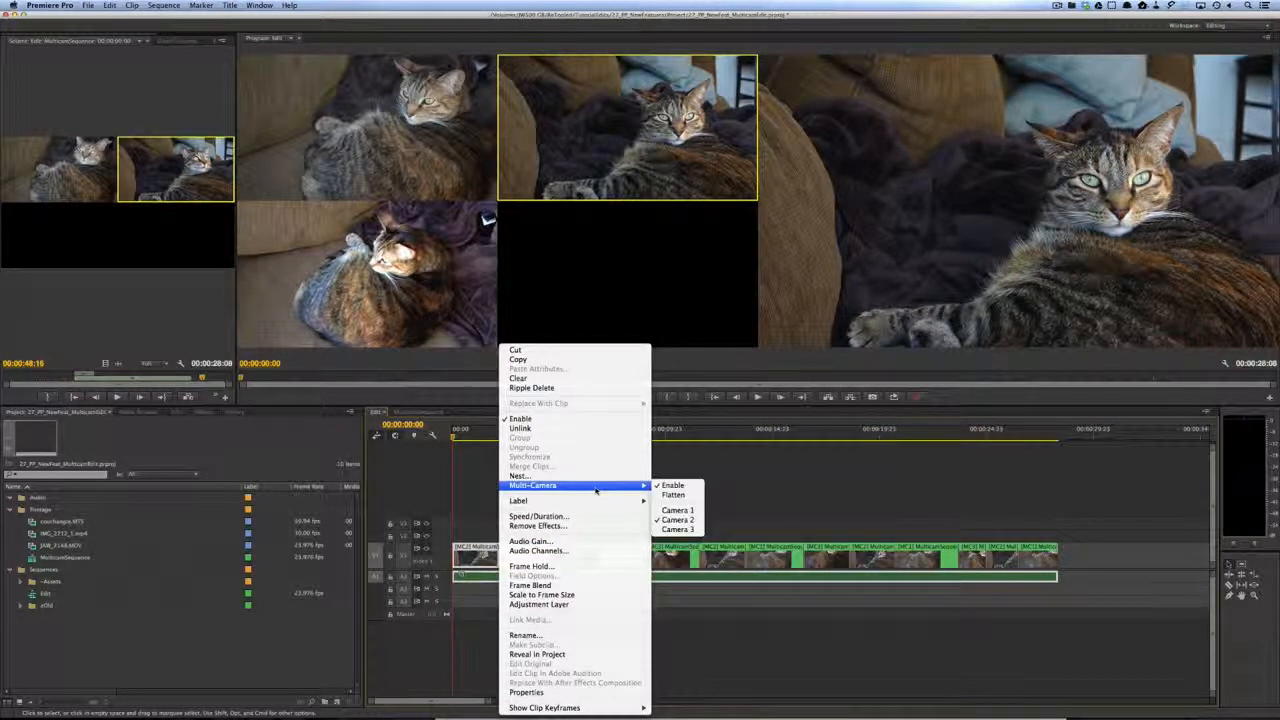
{"action": "left_click", "coordinate": [678, 530]}
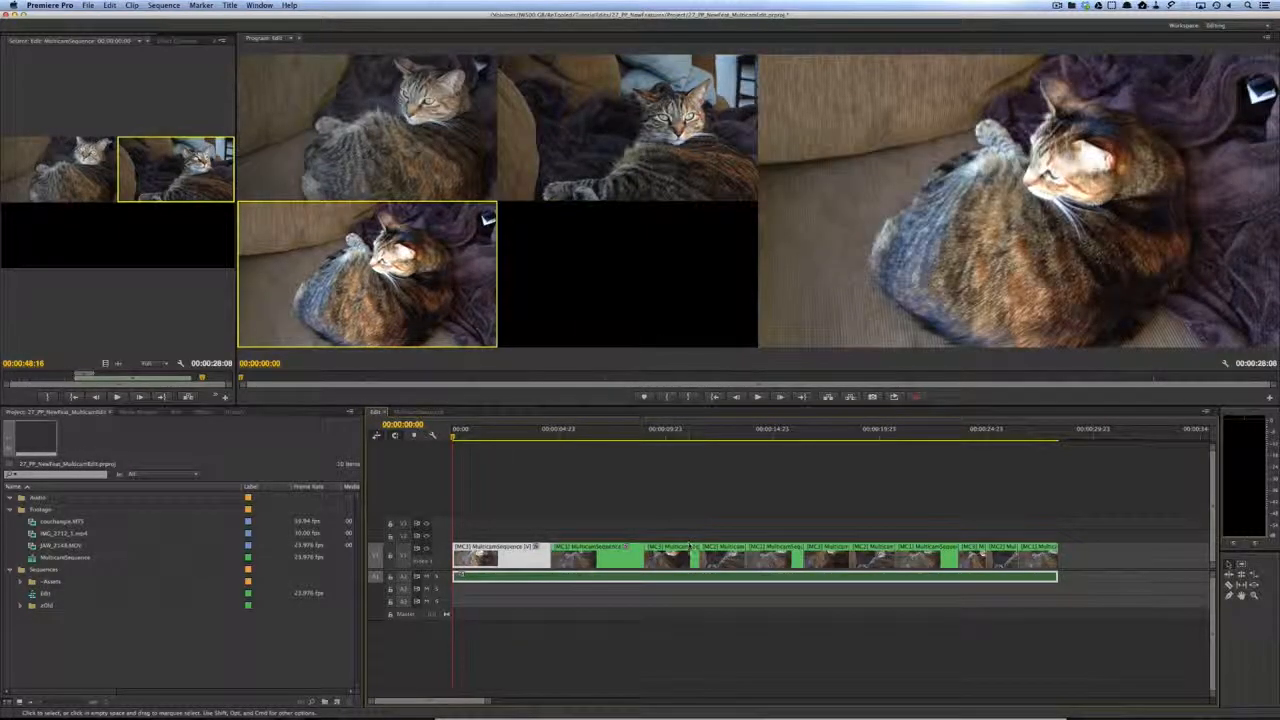
- Deselect the clip and play the Edit sequence from its start to review the changed angle and the remaining cuts
{"action": "left_click", "coordinate": [573, 468]}
{"action": "key", "text": "space"}
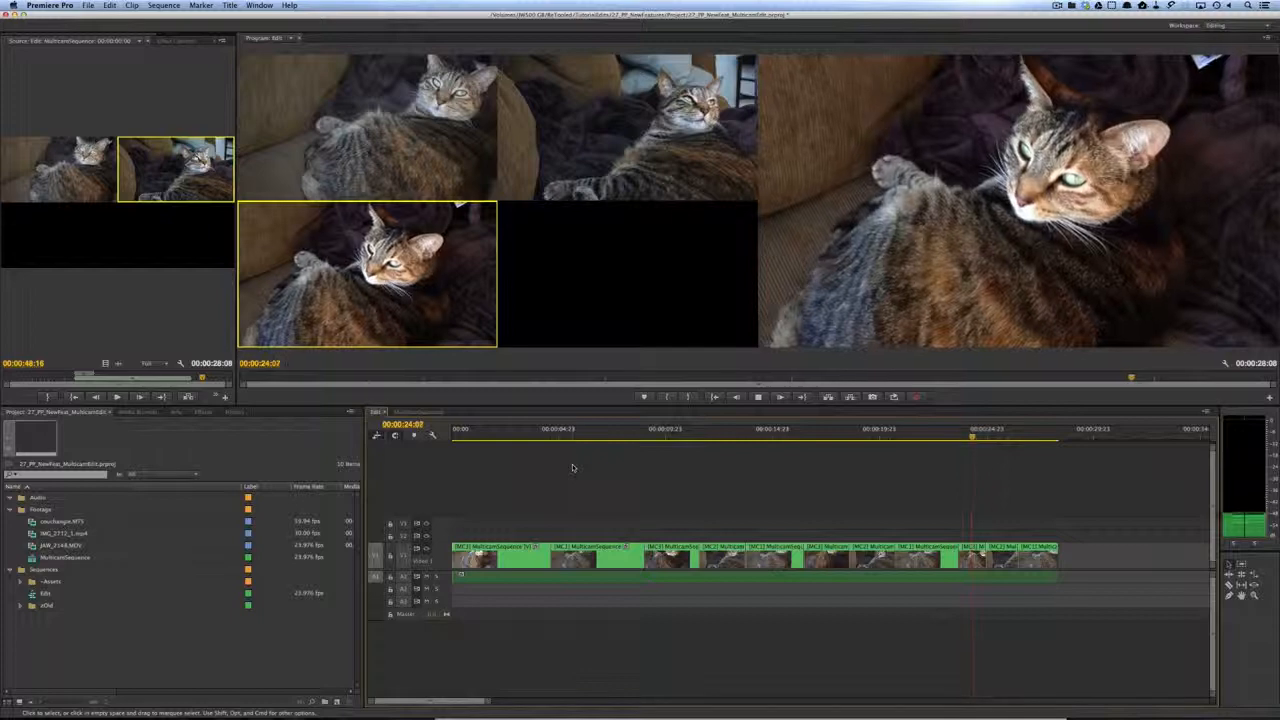
{"action": "key", "text": "2"}
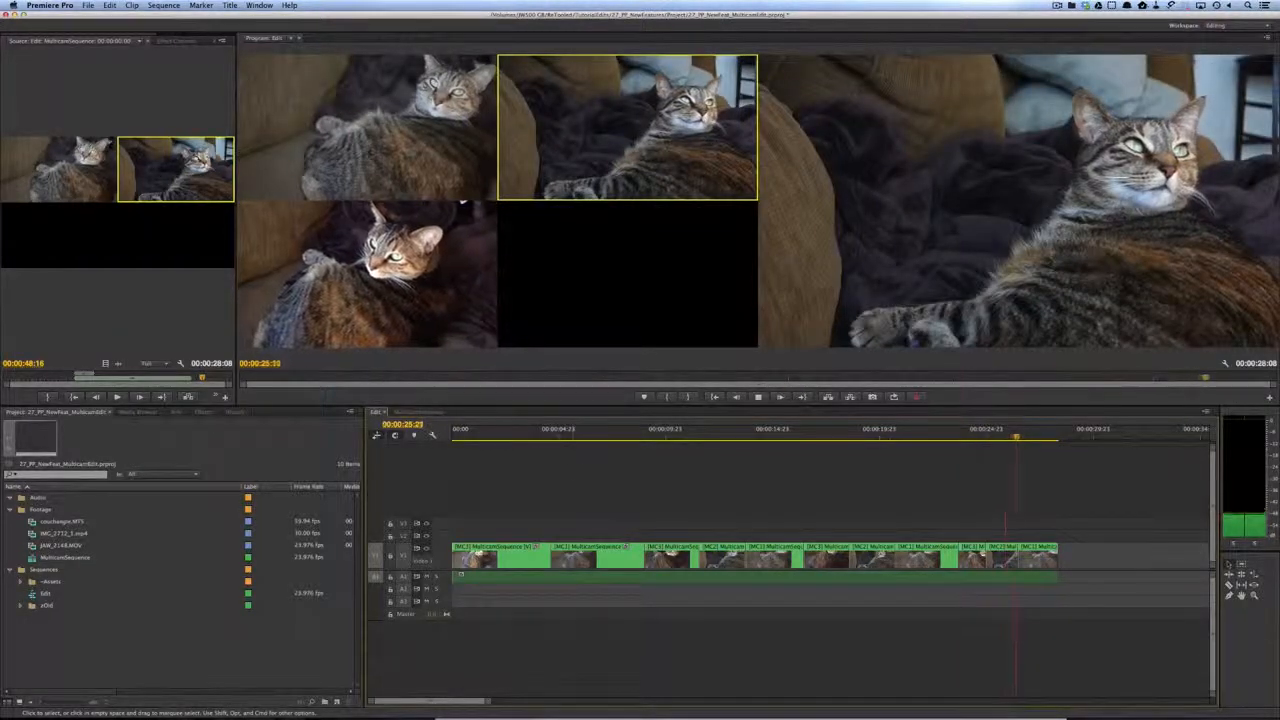
{"action": "key", "text": "1"}
- Duplicate all multi-camera clips from V1 onto V2 and flatten the V2 copies to their source camera clips
{"action": "left_click_drag", "start_coordinate": [1048, 520], "coordinate": [533, 530]}
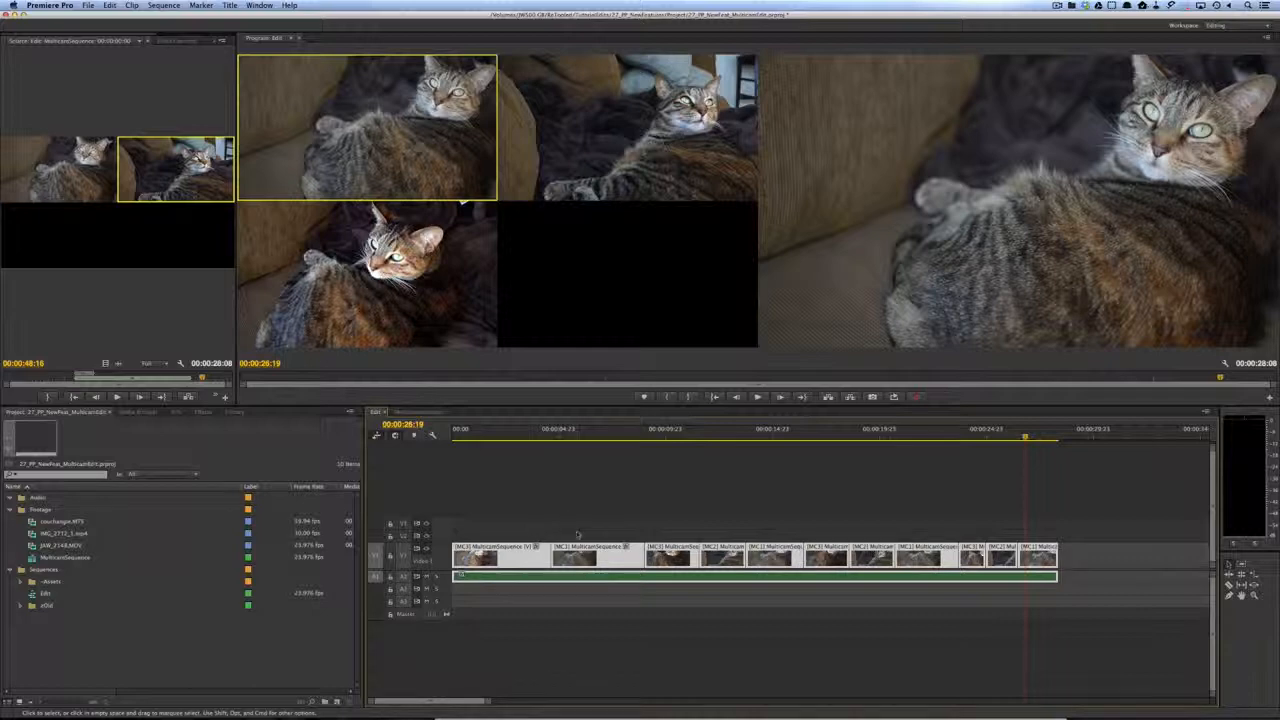
{"action": "left_click_drag", "start_coordinate": [505, 553], "coordinate": [500, 540]}
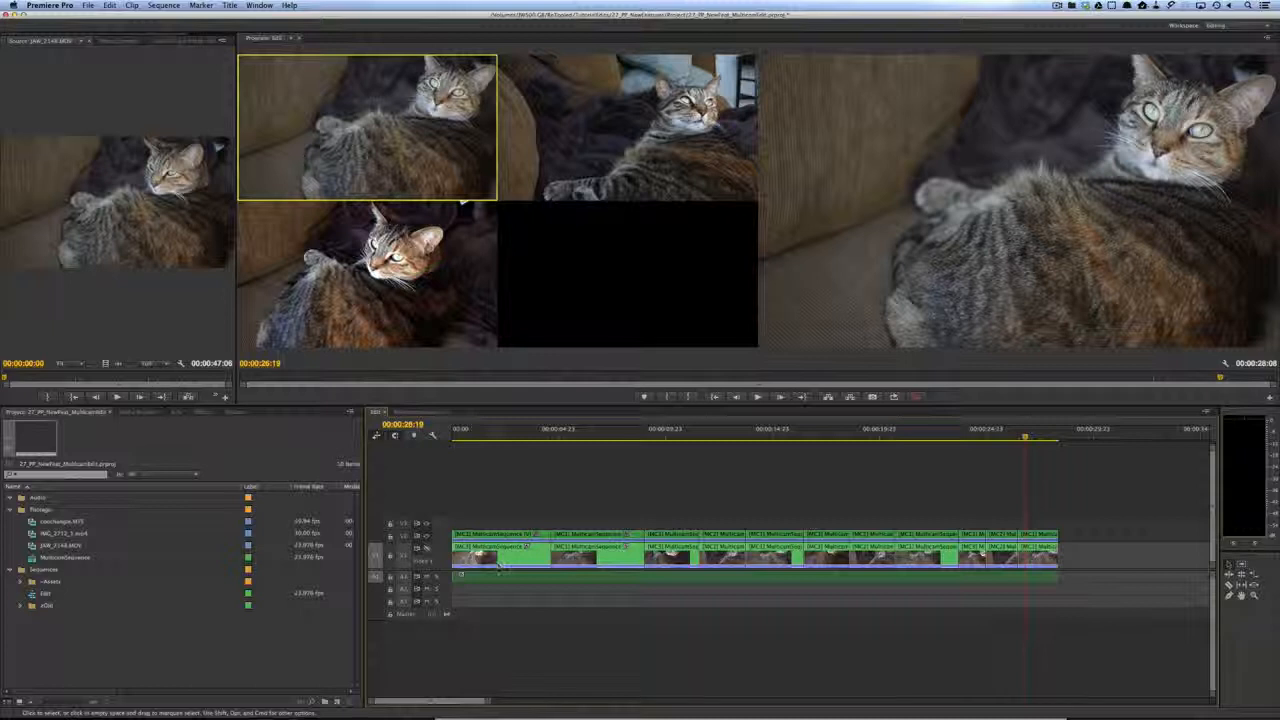
{"action": "left_click_drag", "start_coordinate": [1100, 557], "coordinate": [466, 490]}
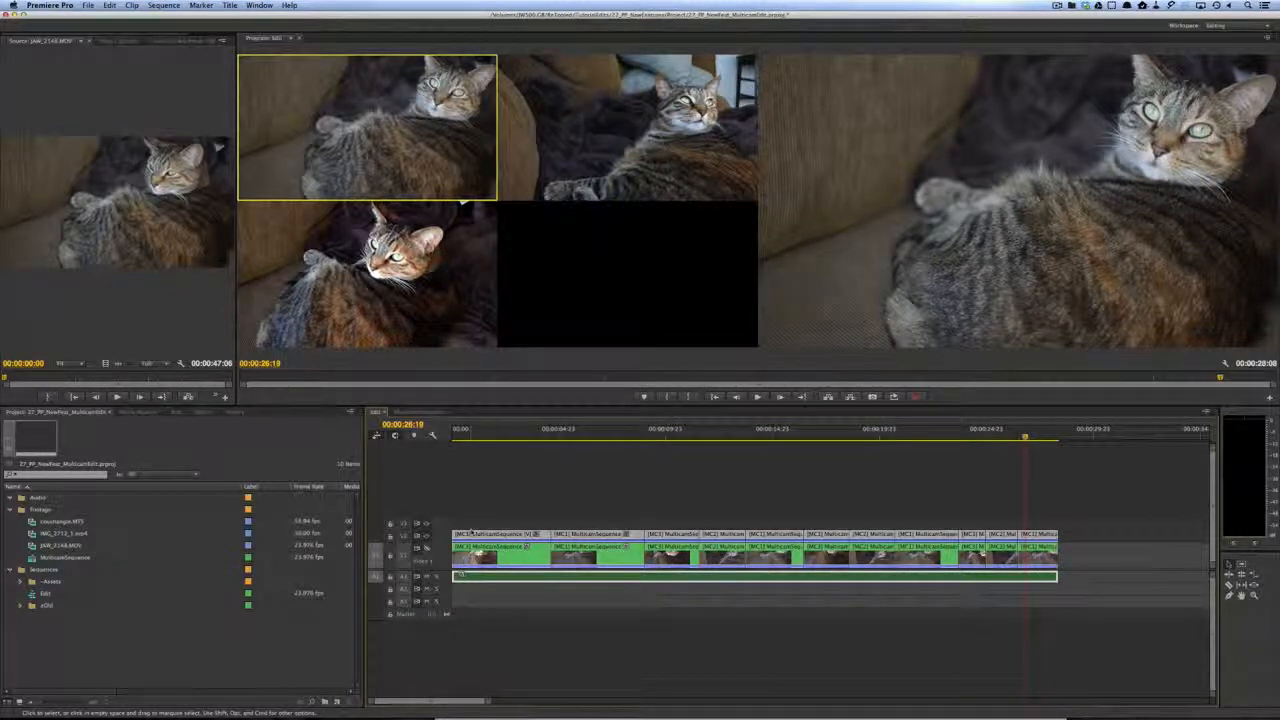
{"action": "right_click", "coordinate": [472, 535]}
{"action": "mouse_move", "coordinate": [487, 502]}
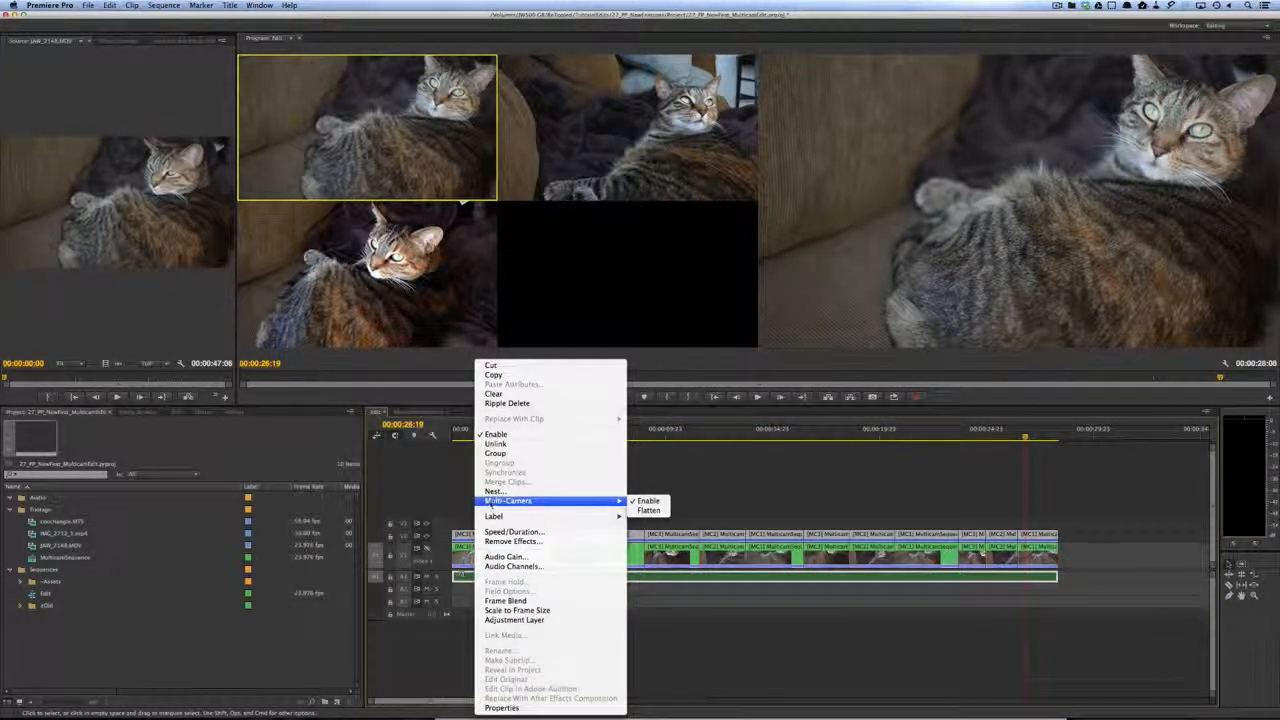
{"action": "left_click", "coordinate": [647, 510]}
{"action": "left_click", "coordinate": [600, 487]}
{"action": "left_click_drag", "start_coordinate": [463, 433], "coordinate": [711, 437]}
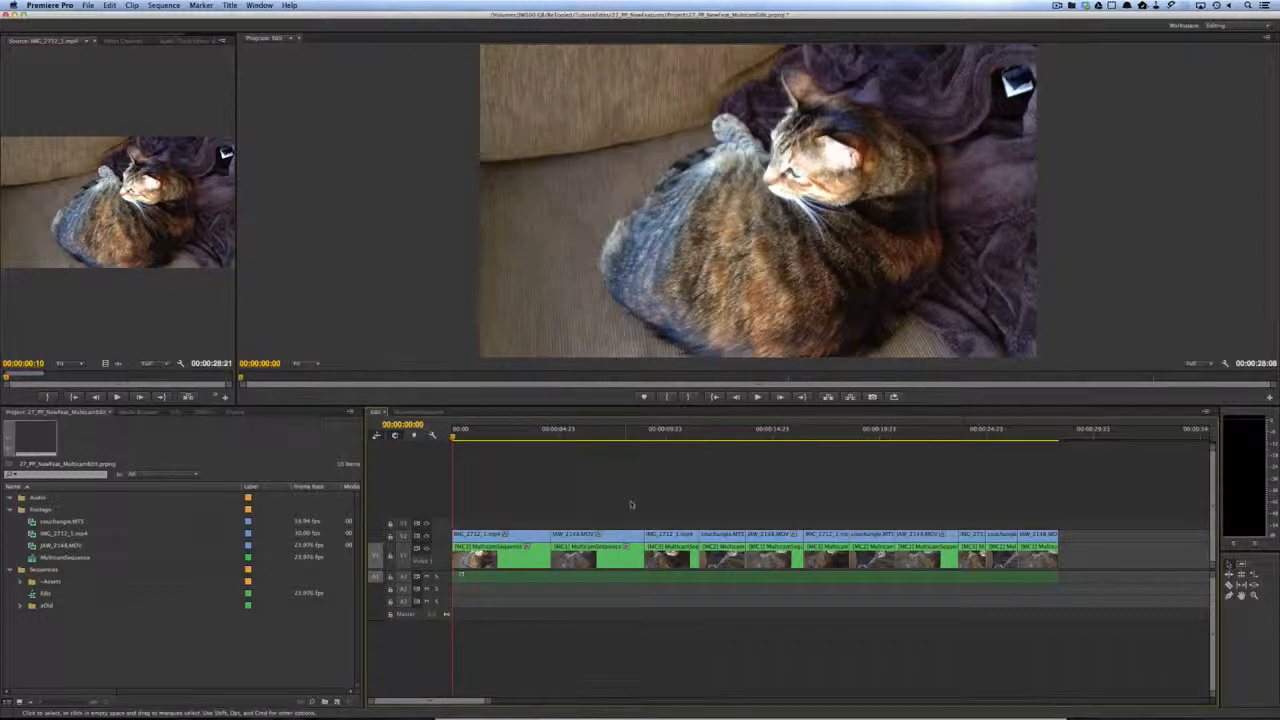
- Delete the original multi-camera clips from V1 and switch the Program monitor out of multi-camera view
{"action": "left_click_drag", "start_coordinate": [1088, 558], "coordinate": [444, 564]}
{"action": "key", "text": "Delete"}
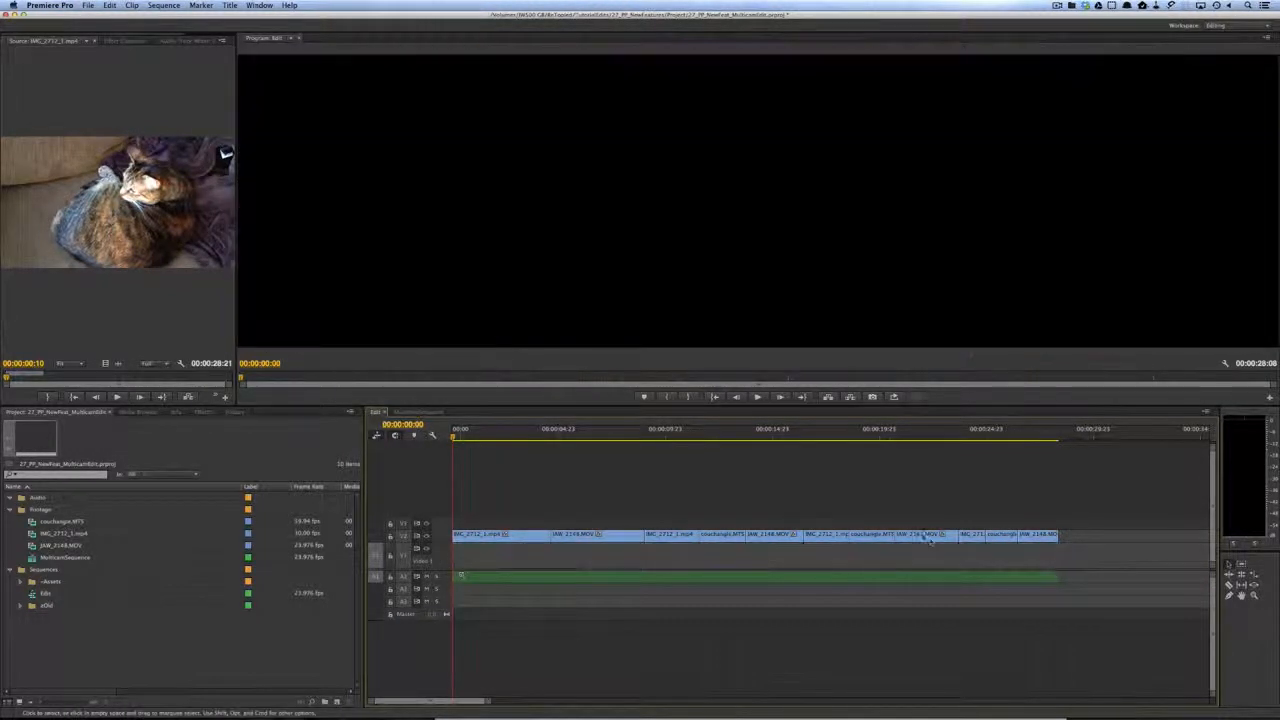
{"action": "key", "text": "shift+0"}
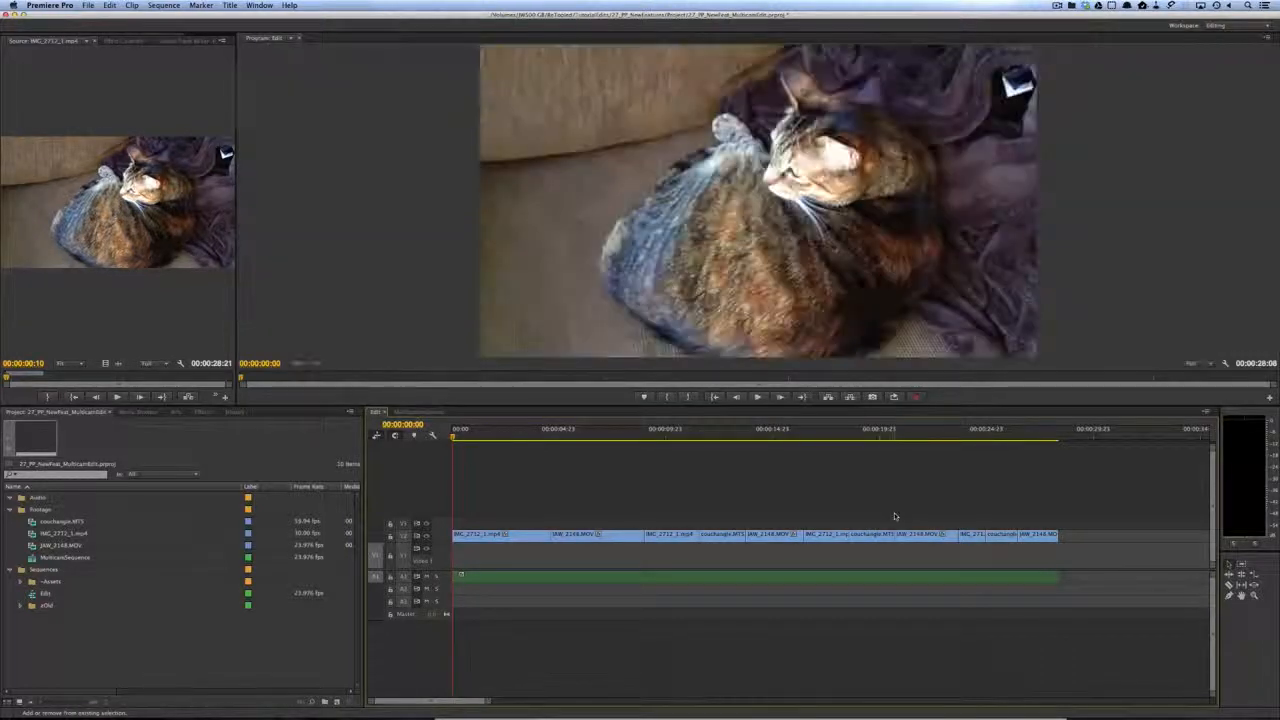
- Increase the video track height to show clip thumbnails and select the flattened couchangle.MTS clip at 00:00:11:16 on V2
{"action": "left_click", "coordinate": [701, 433]}
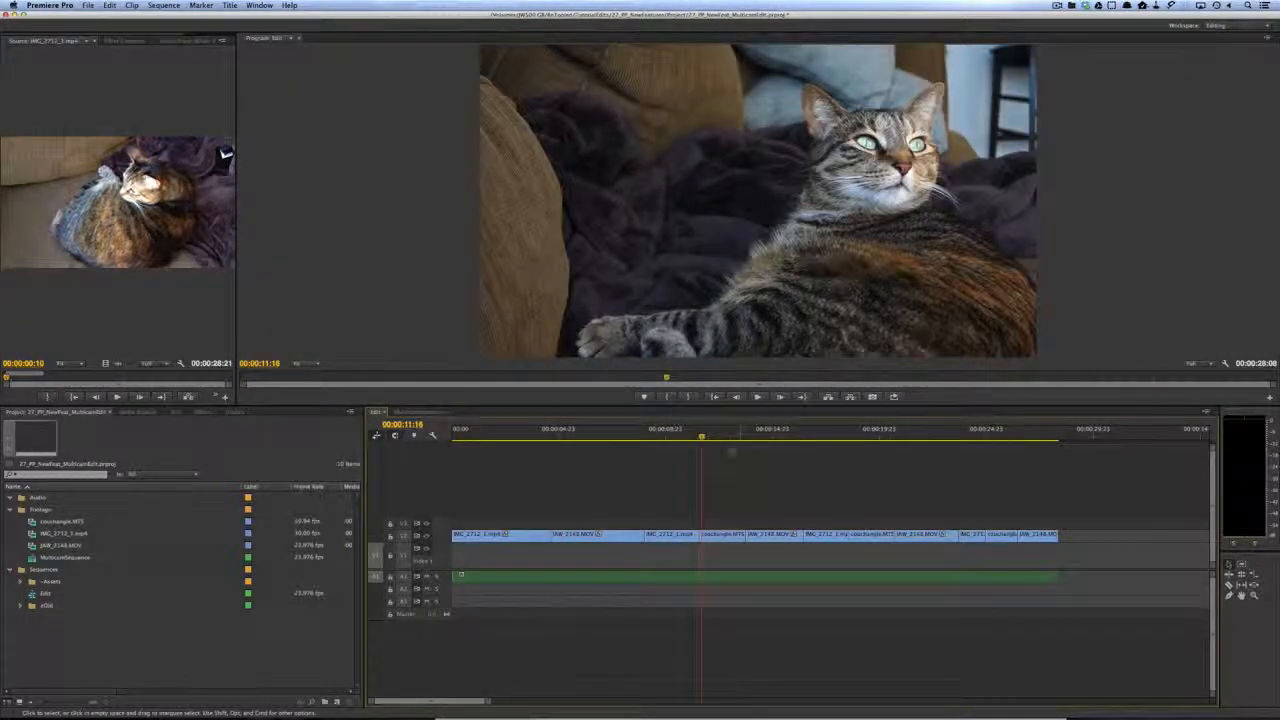
{"action": "key", "text": "="}
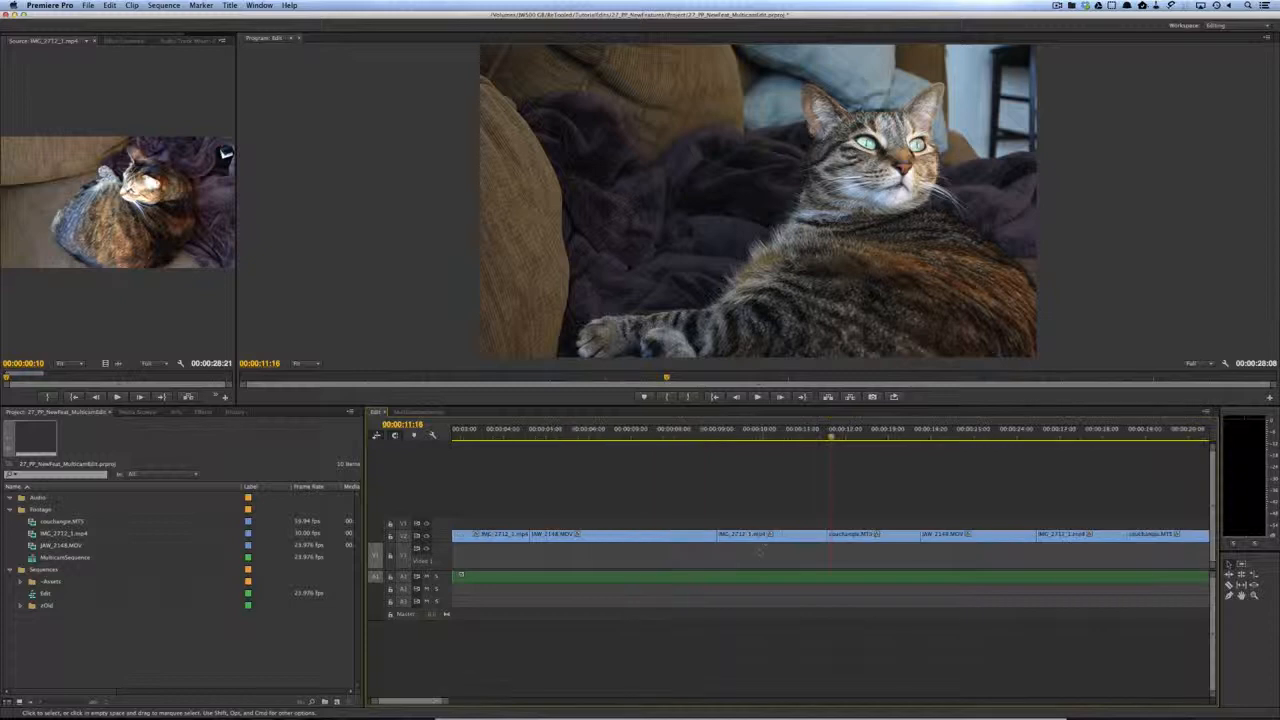
{"action": "key", "text": "super+="}
{"action": "key", "text": "super+="}
{"action": "key", "text": "super+="}
{"action": "key", "text": "super+="}
{"action": "key", "text": "super+="}
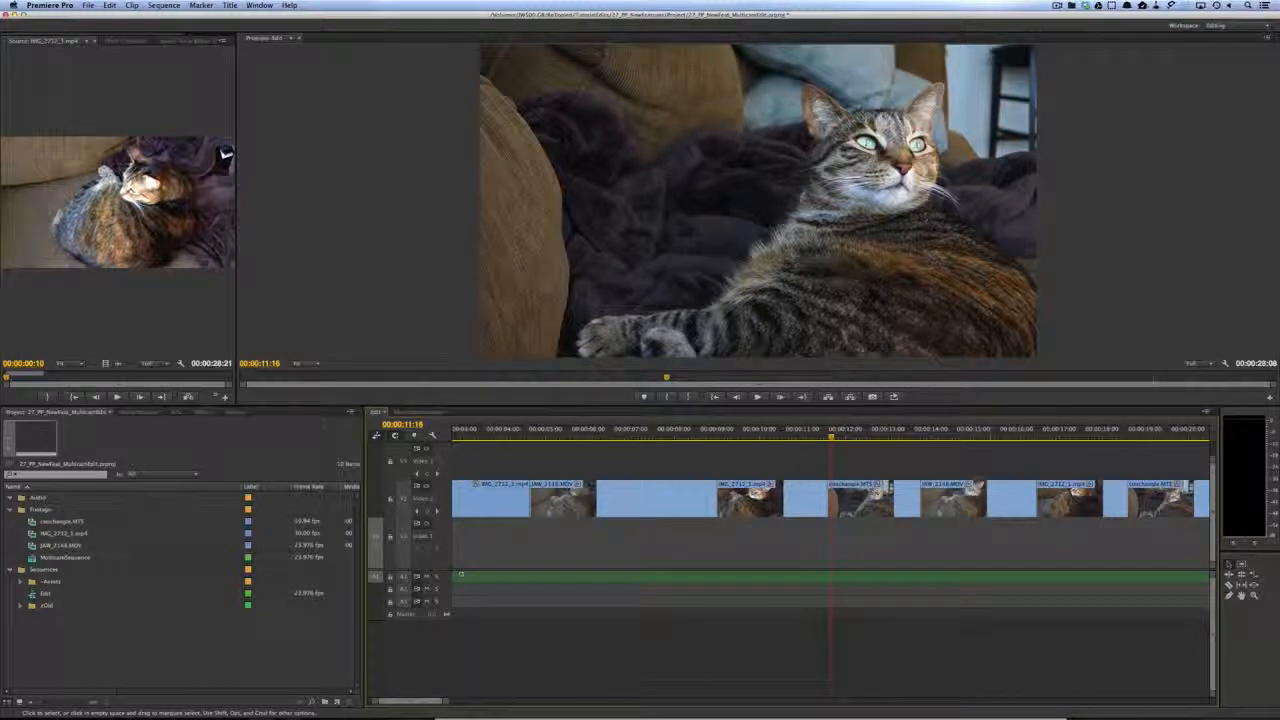
{"action": "left_click", "coordinate": [885, 498]}
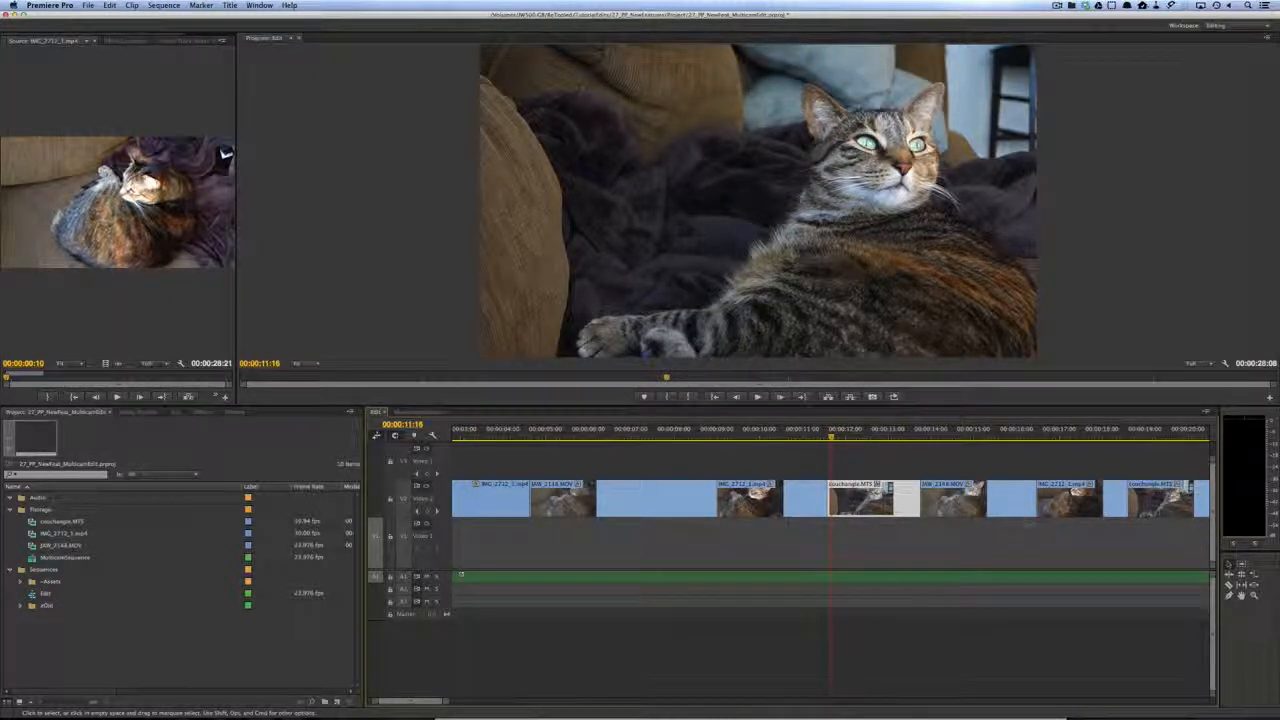
{"action": "key", "text": "minus"}
{"action": "key", "text": "minus"}
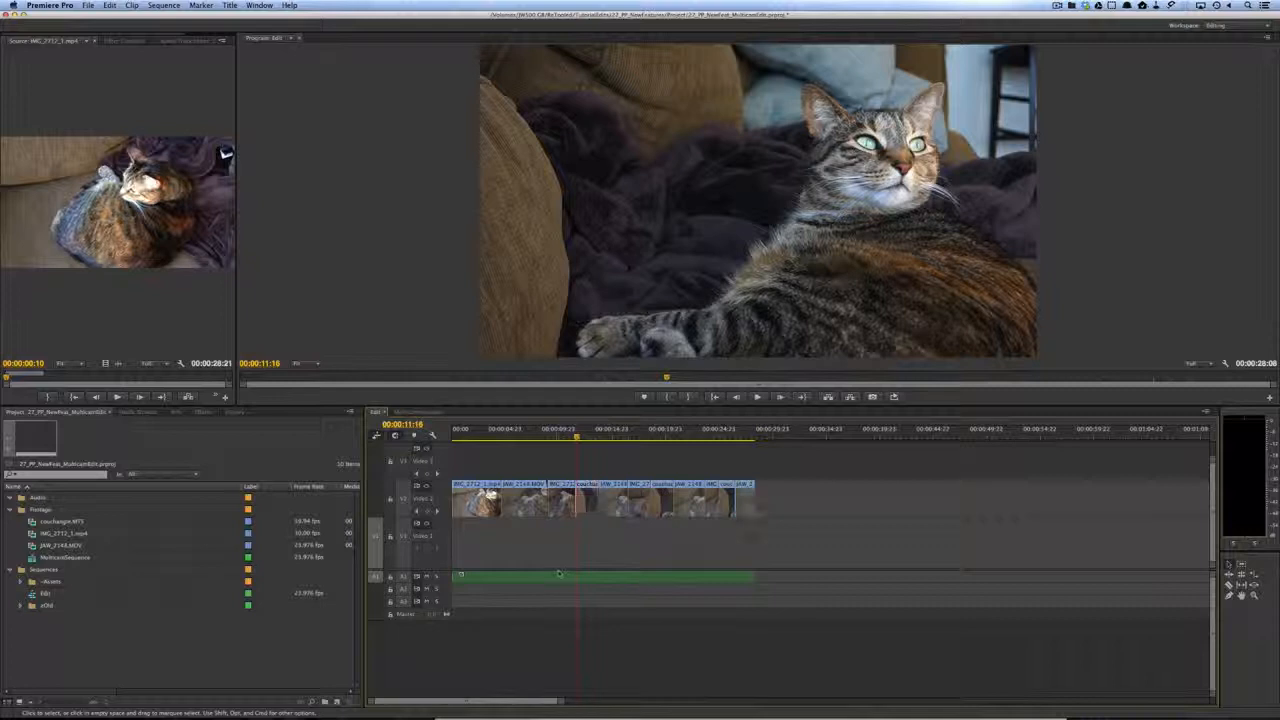